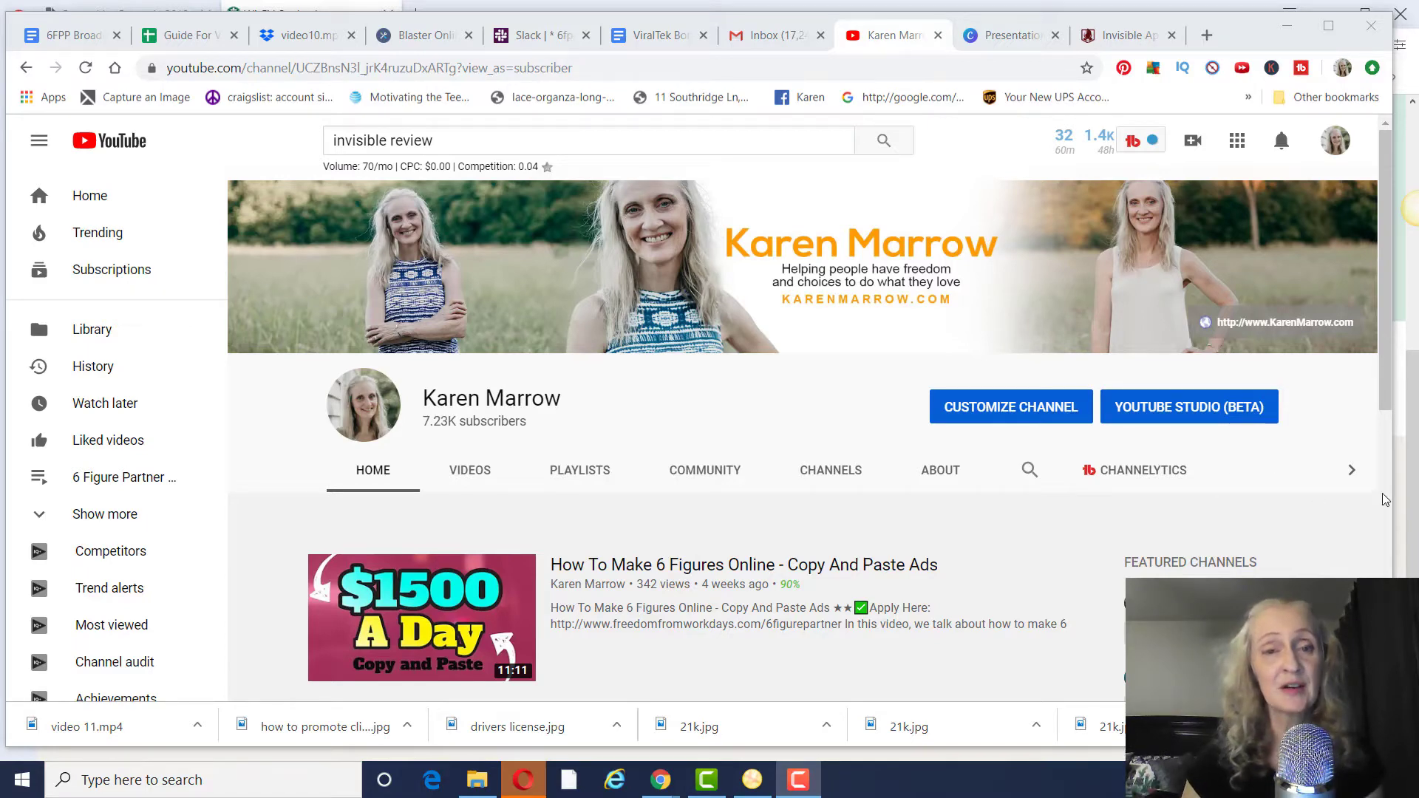
Show Page 3 of the Invi$ible Review deck with Brendan Mace and Jono Armstrong photos
left_click(1004, 36)
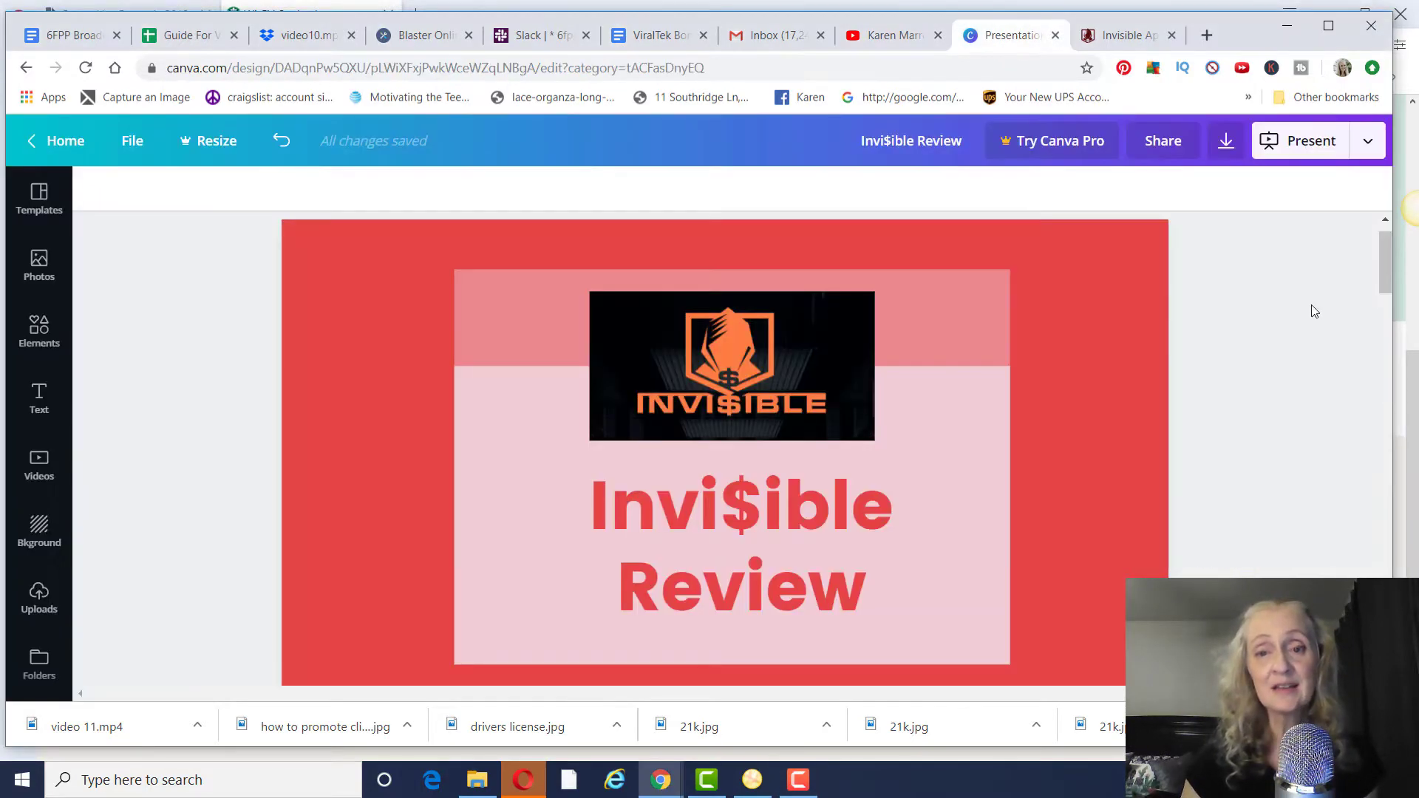
scroll(1312, 308, "down", 3)
scroll(1313, 311, "down", 1)
scroll(1312, 310, "down", 1)
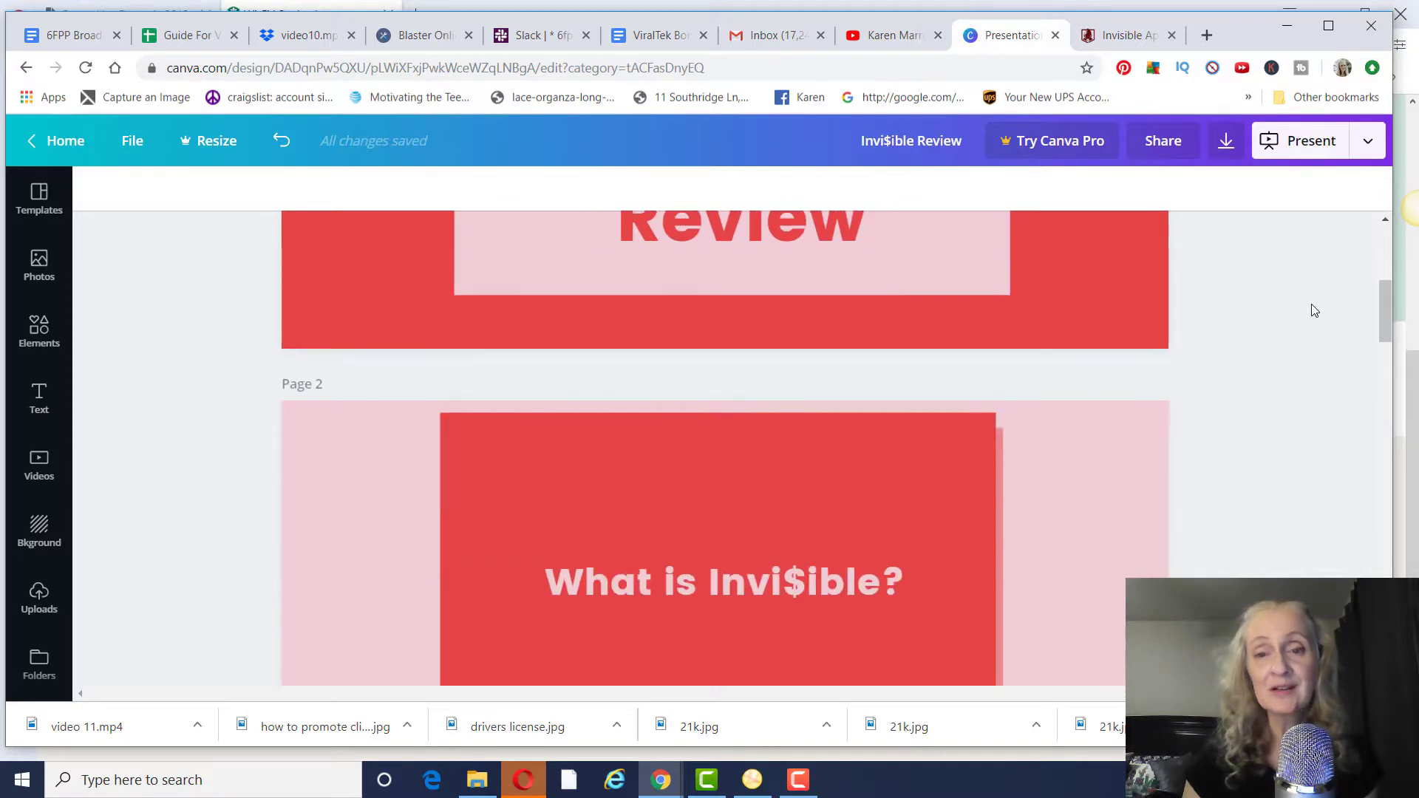
scroll(1312, 311, "down", 2)
scroll(1312, 311, "down", 1)
scroll(1312, 311, "up", 1)
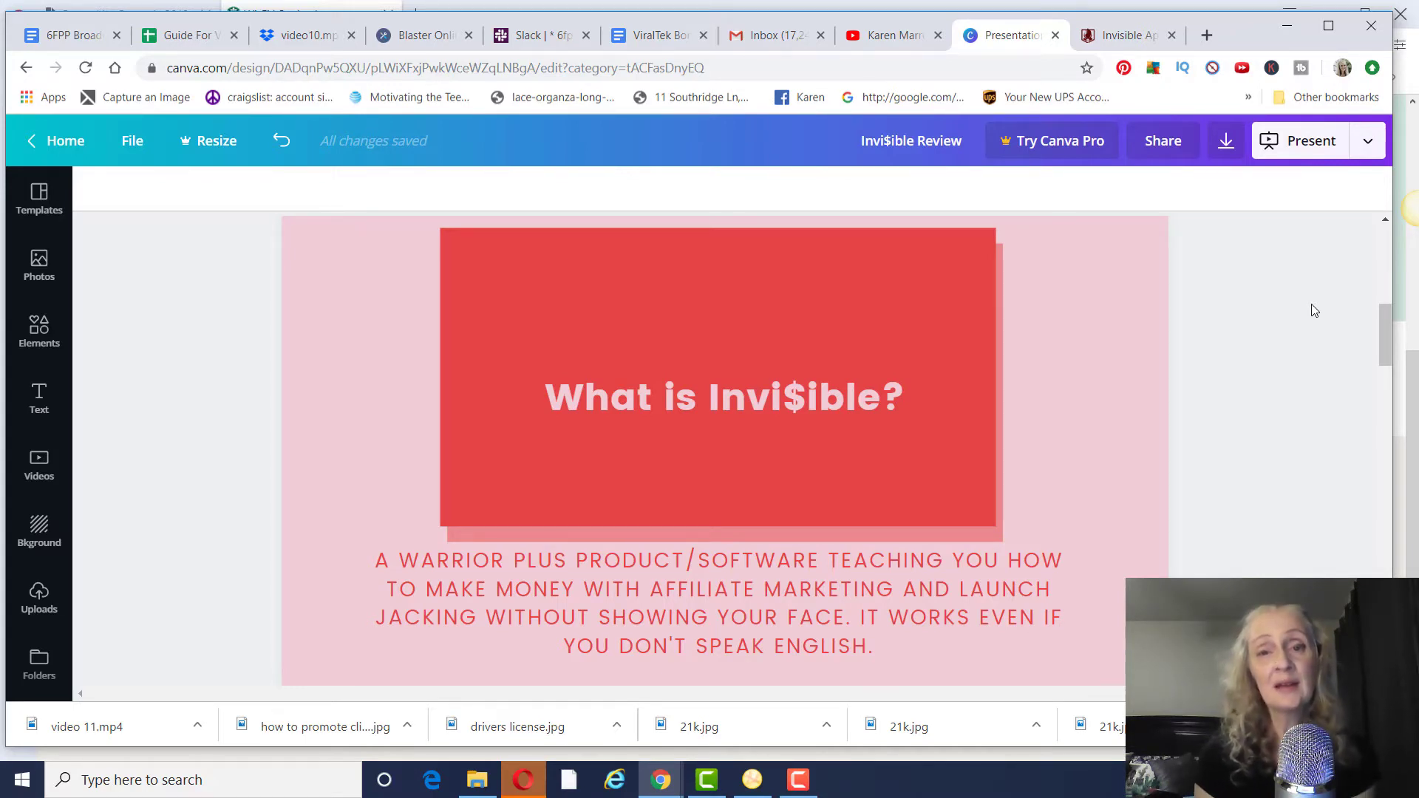
scroll(1311, 311, "down", 1)
scroll(1302, 305, "down", 2)
scroll(1296, 297, "down", 1)
scroll(1290, 293, "down", 1)
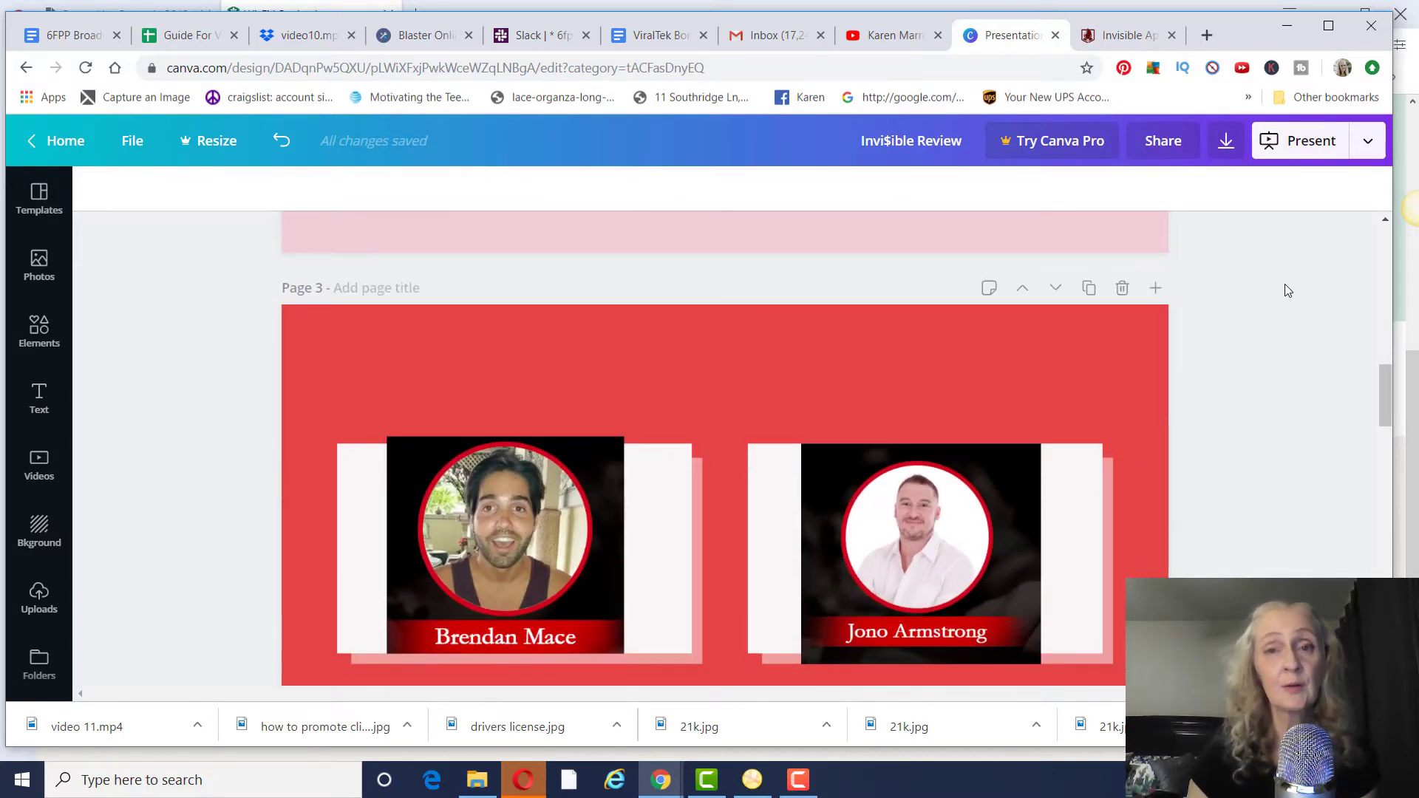
scroll(1279, 280, "down", 1)
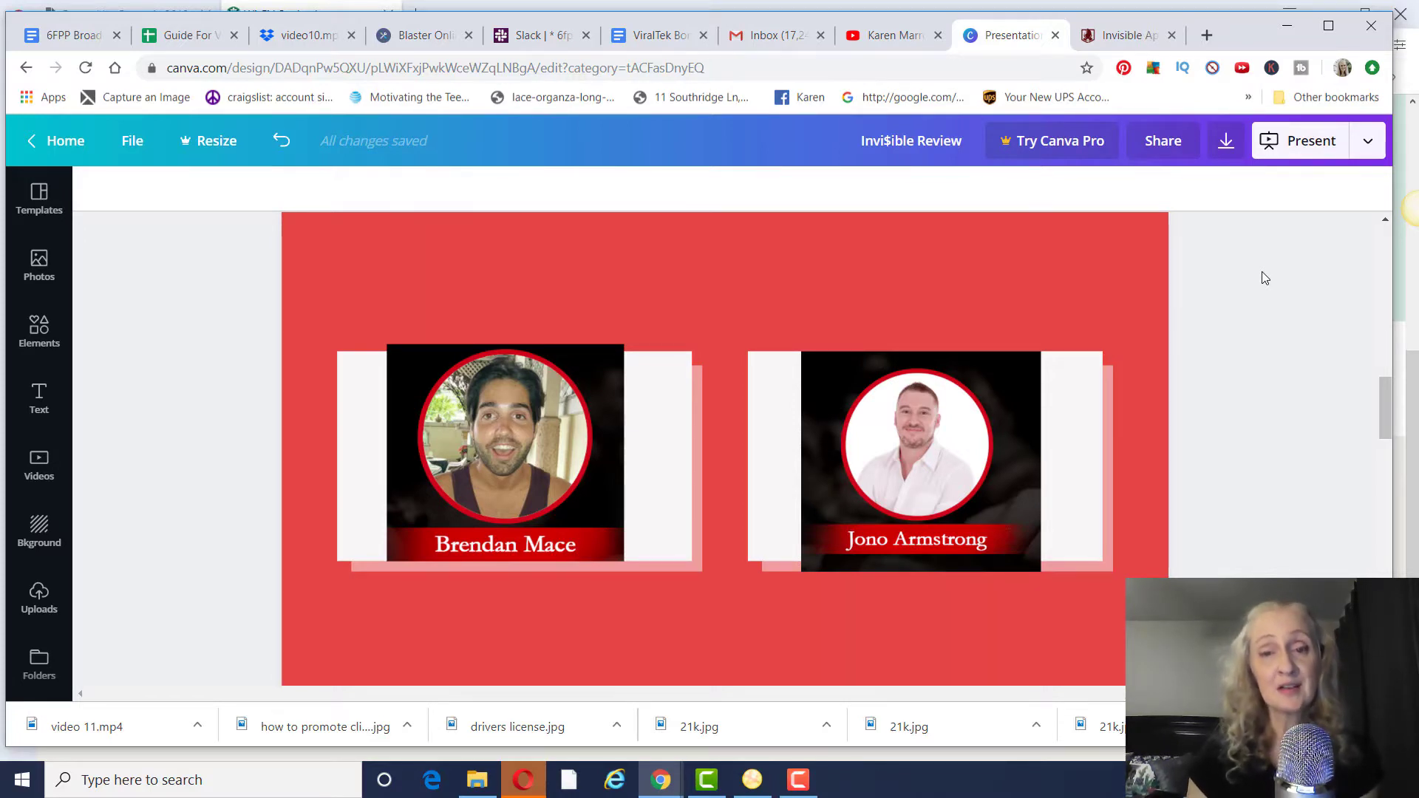
scroll(1261, 278, "down", 1)
scroll(1261, 278, "down", 2)
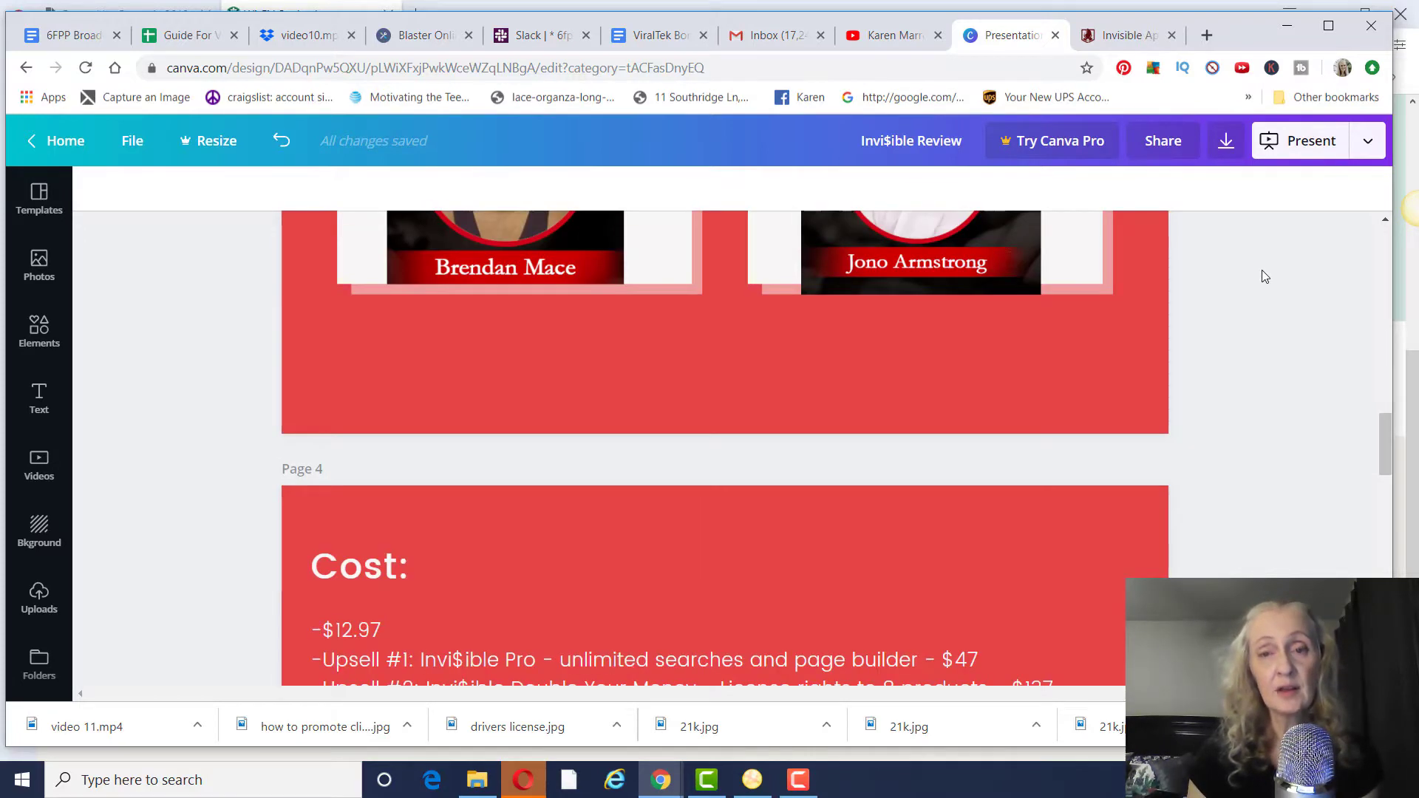
scroll(1261, 276, "down", 2)
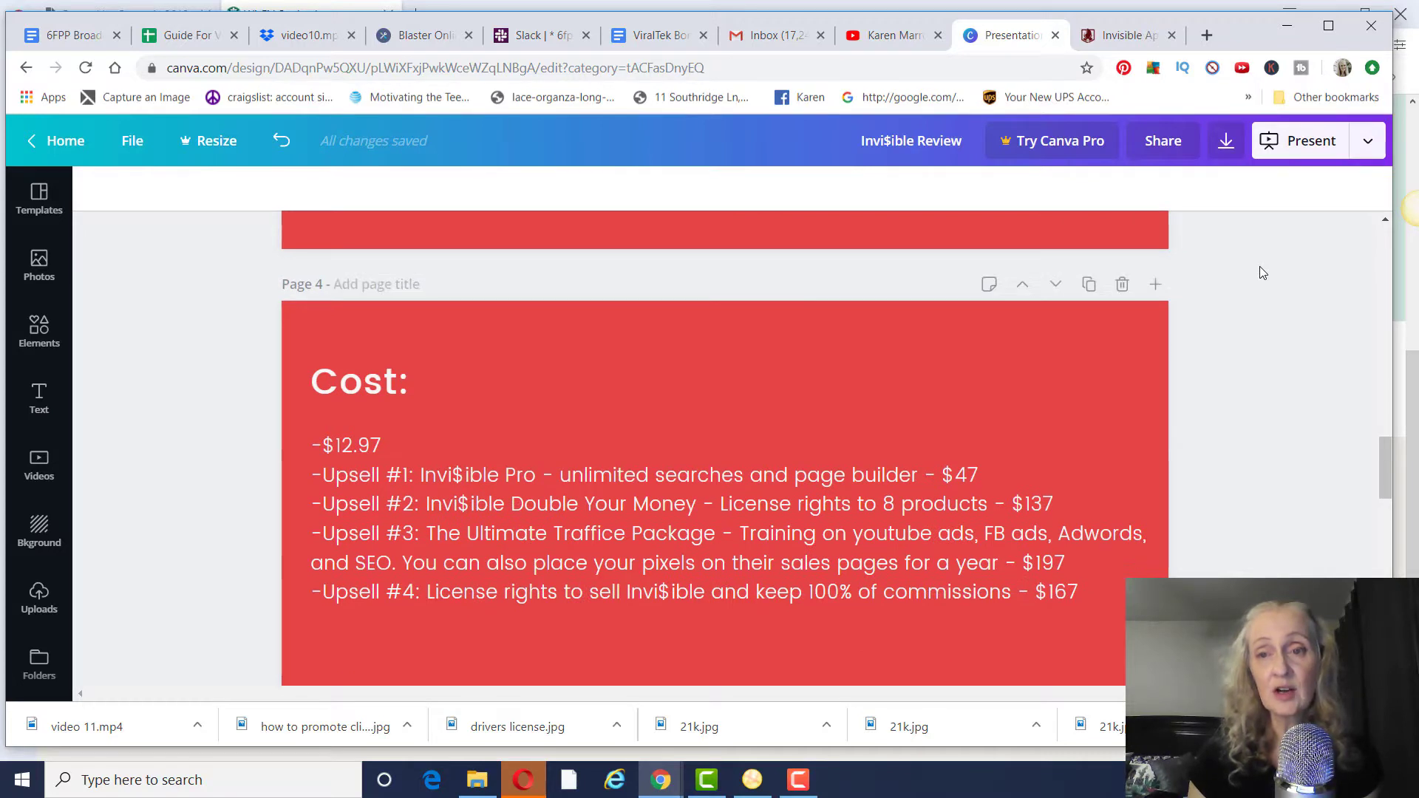
scroll(1259, 273, "down", 1)
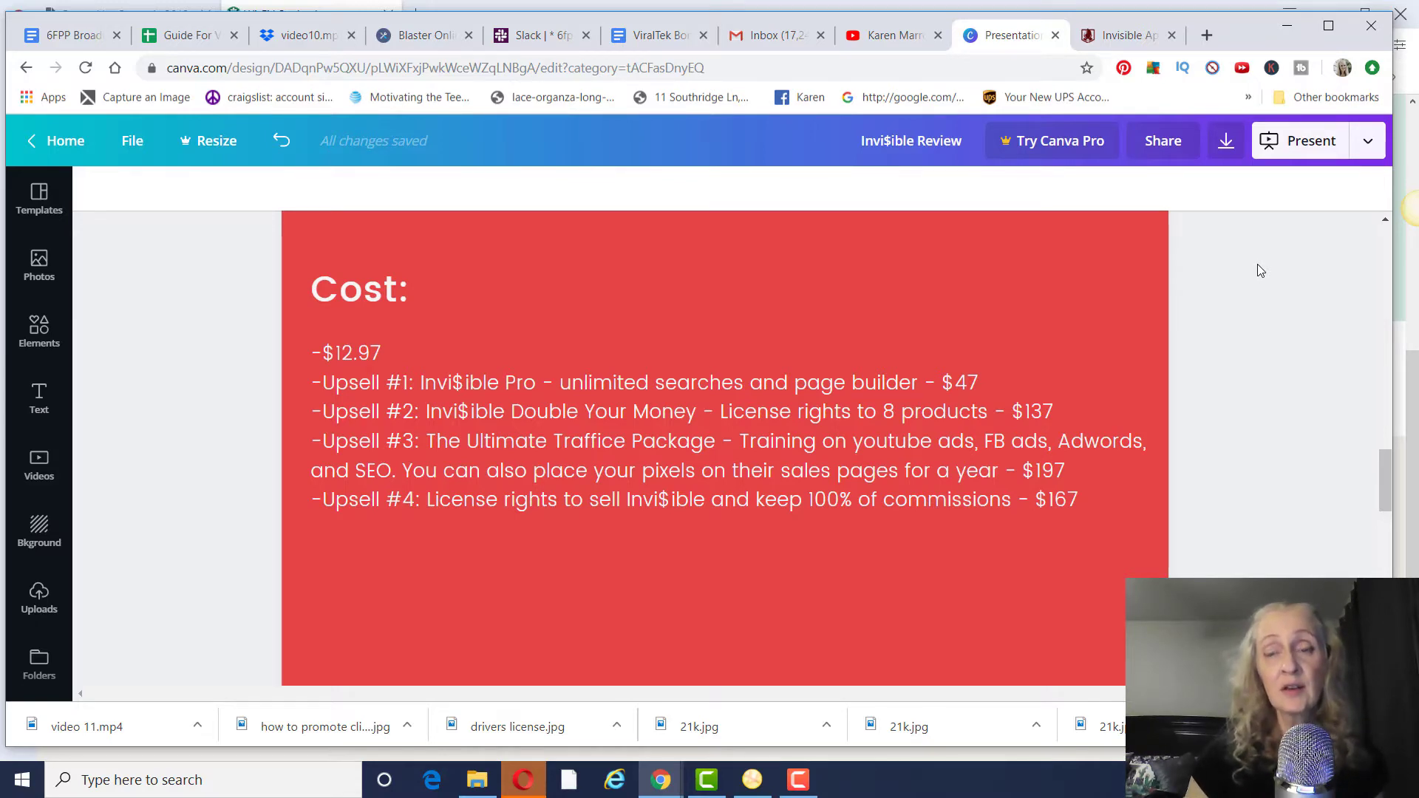
Go from the Invisible member dashboard to its Trainings page
left_click(1120, 35)
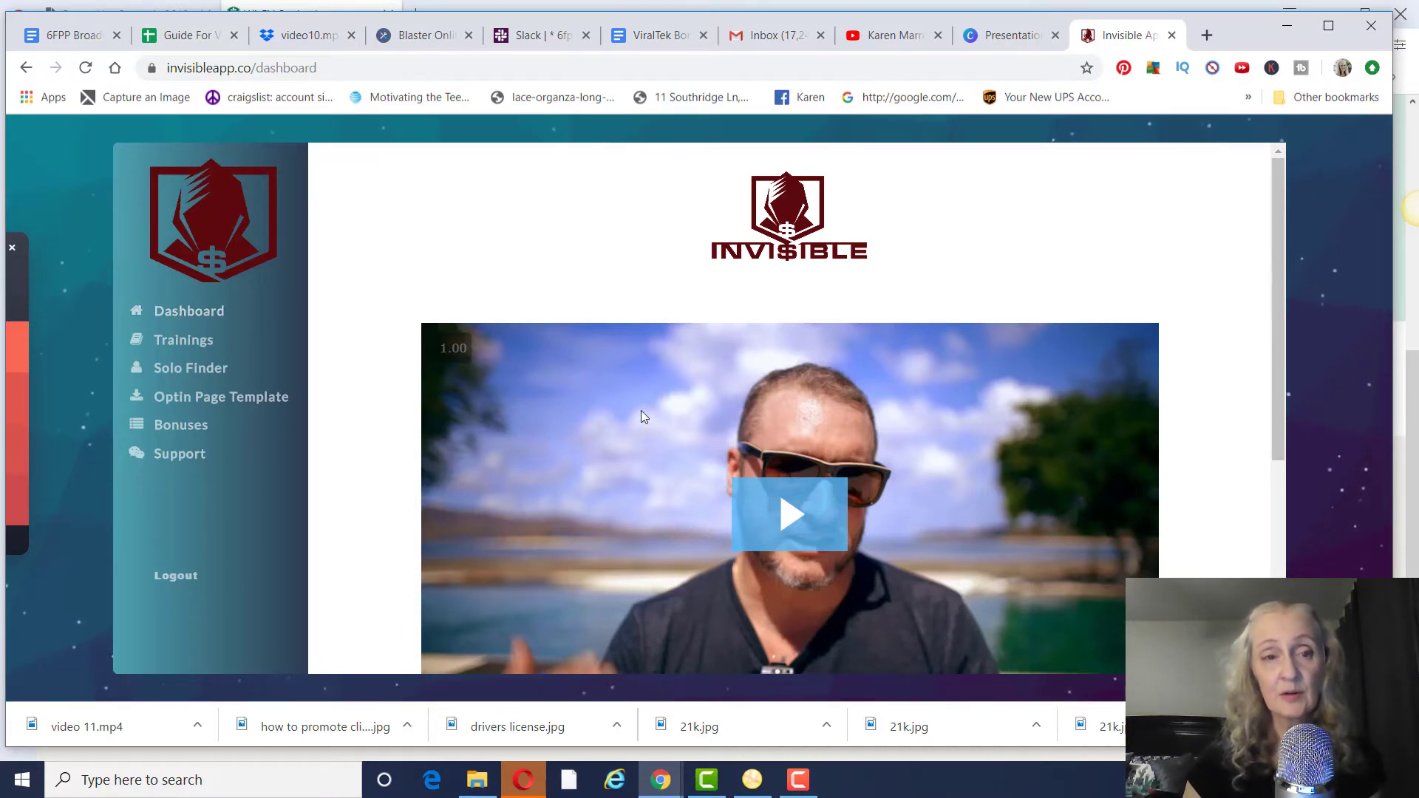
scroll(574, 346, "down", 2)
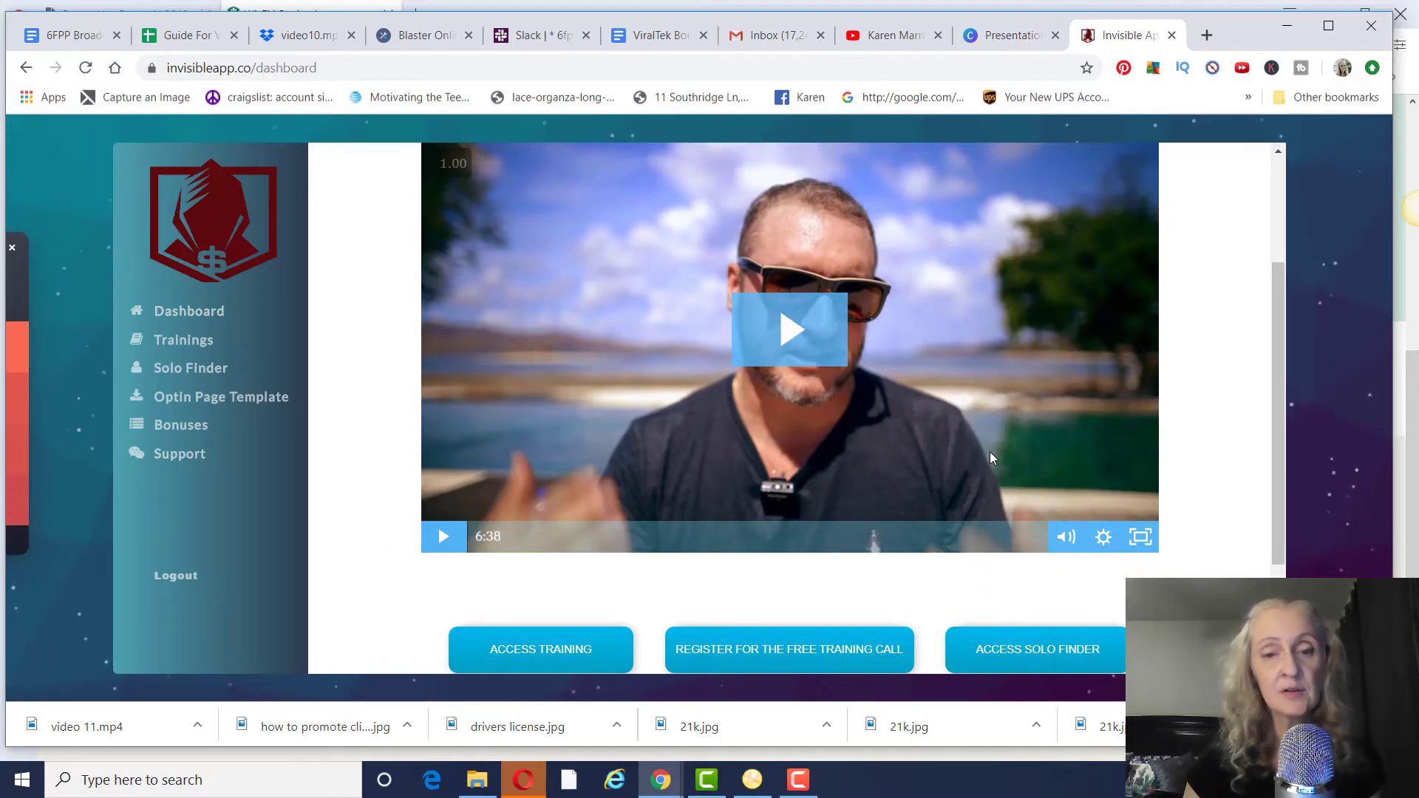
scroll(970, 440, "up", 1)
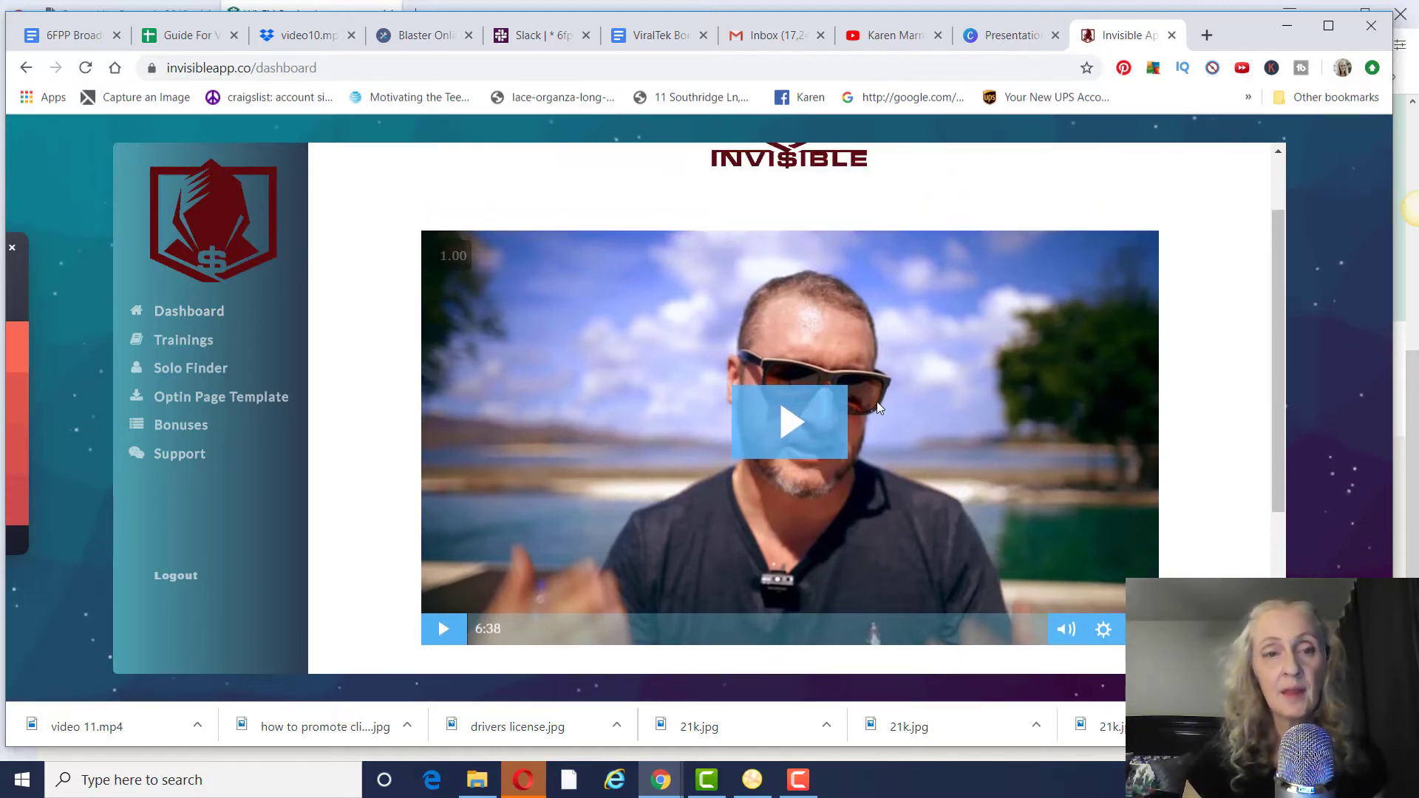
left_click(206, 342)
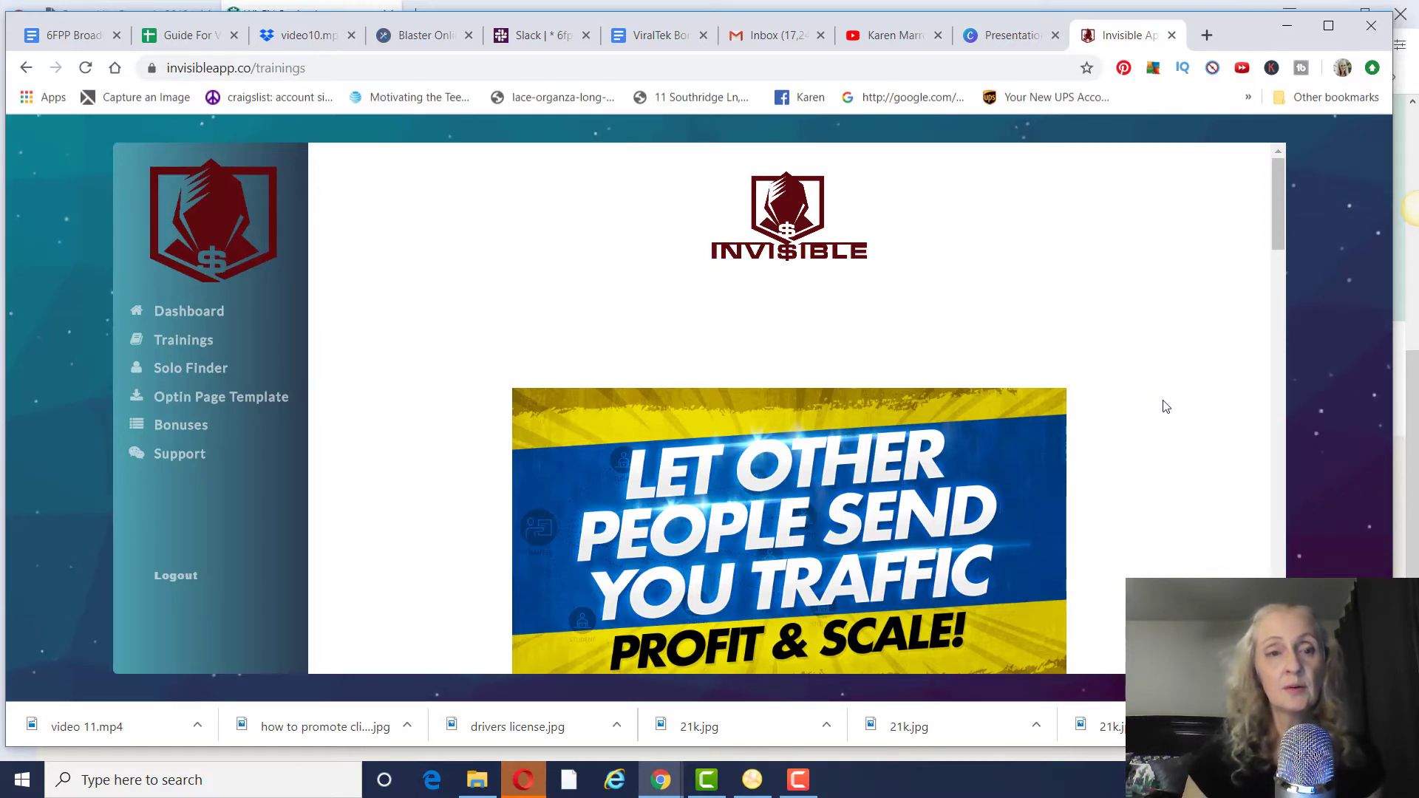
scroll(1157, 400, "down", 1)
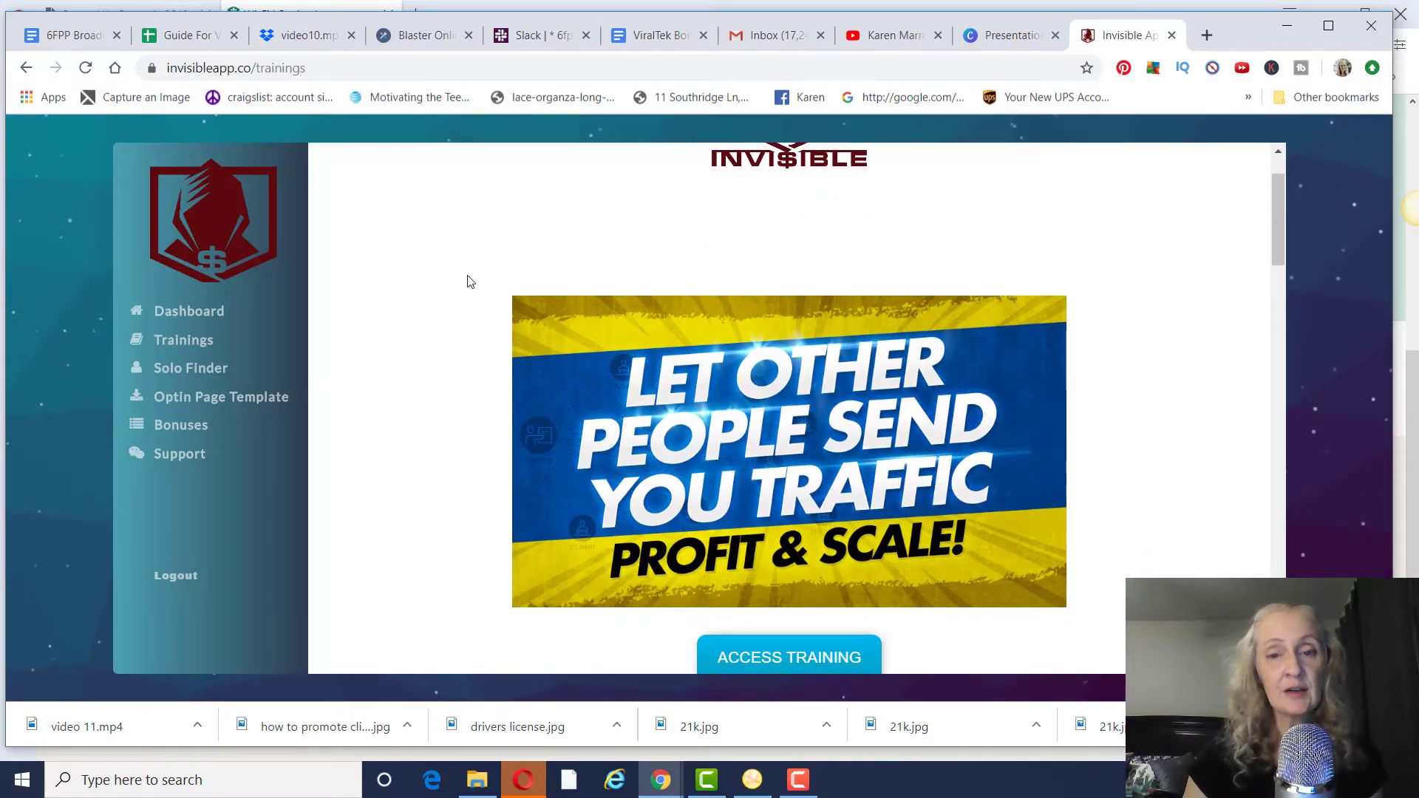
scroll(421, 273, "down", 1)
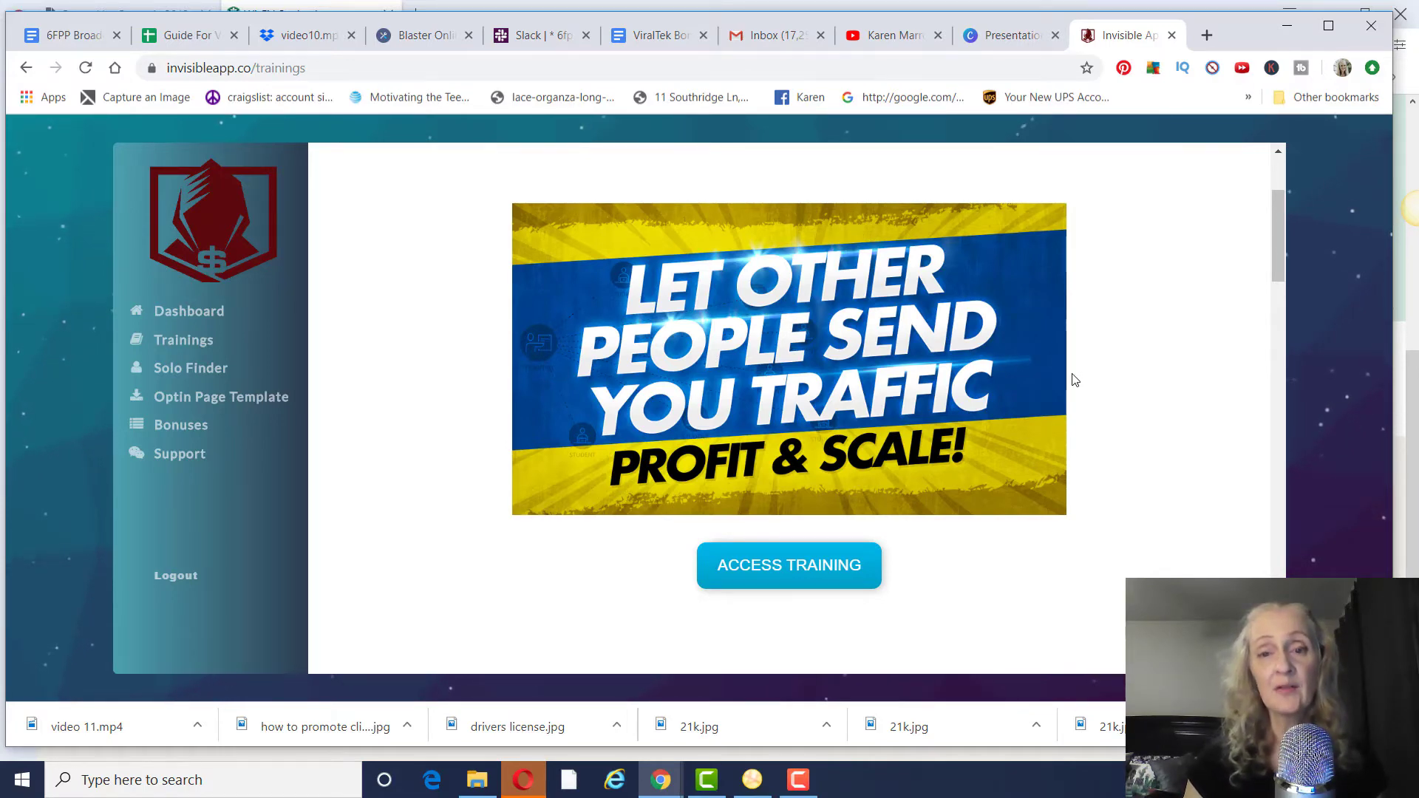
scroll(1073, 381, "down", 2)
scroll(1072, 380, "down", 1)
scroll(1092, 378, "down", 2)
scroll(1098, 376, "down", 3)
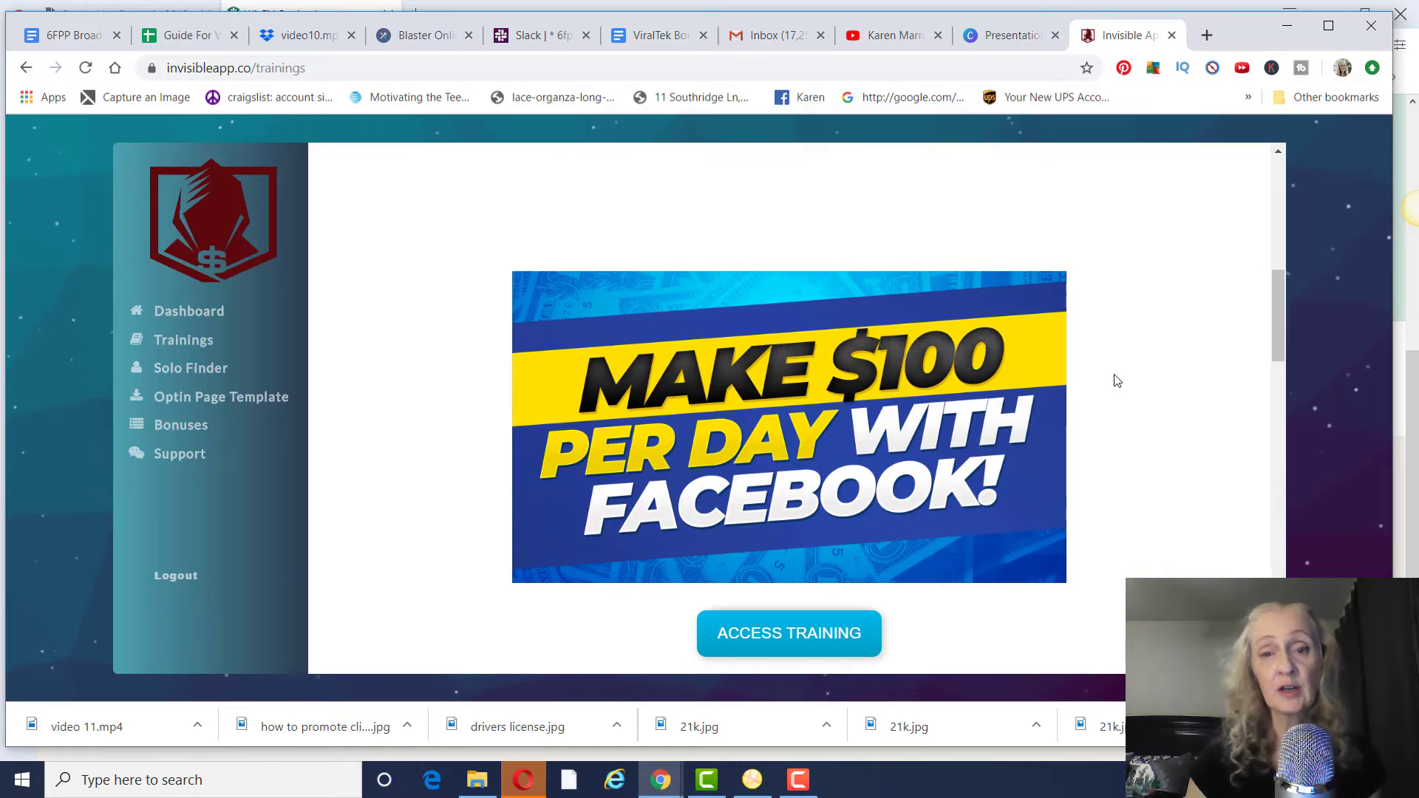
scroll(1116, 380, "down", 2)
scroll(1117, 380, "down", 1)
scroll(1116, 381, "down", 1)
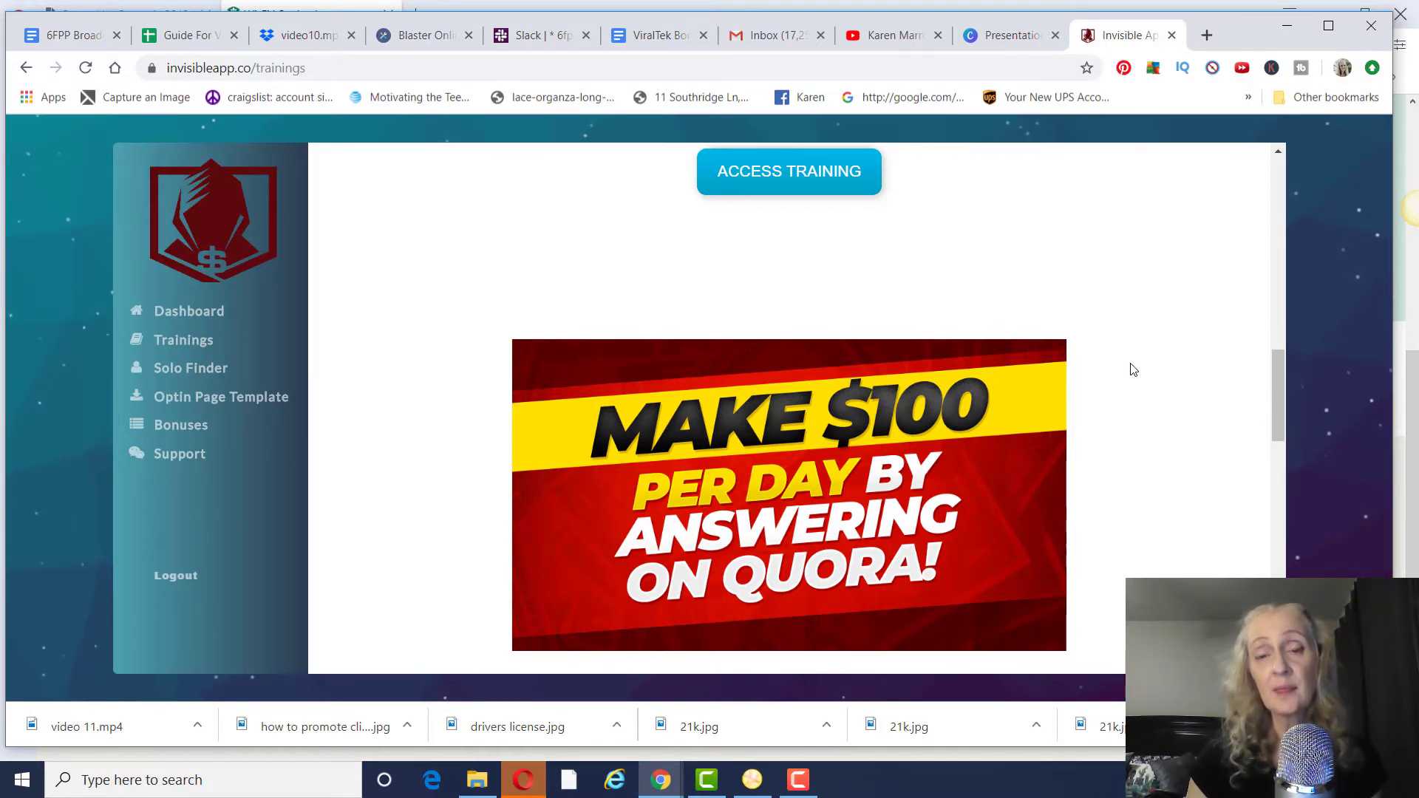
scroll(1145, 363, "down", 1)
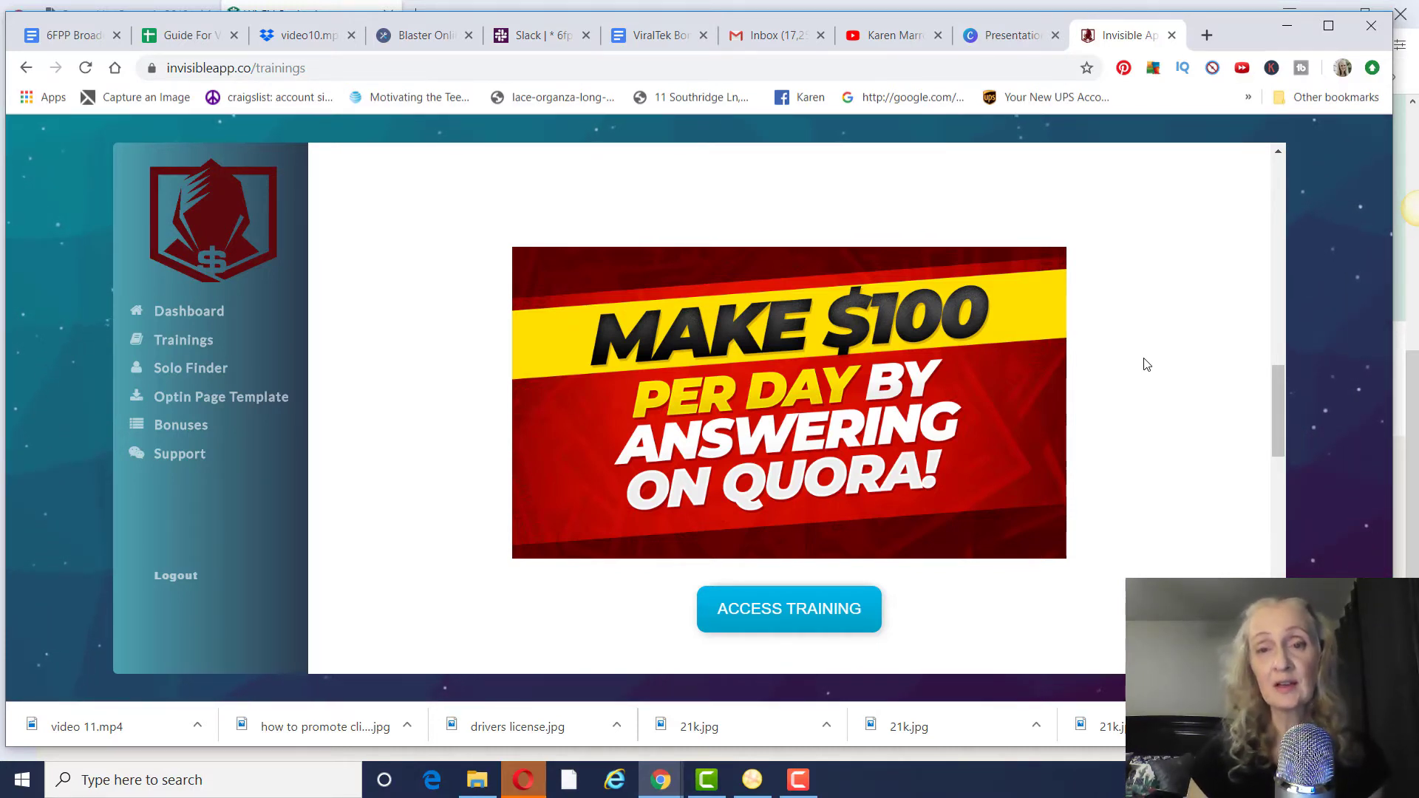
scroll(1151, 348, "down", 1)
scroll(1151, 347, "down", 1)
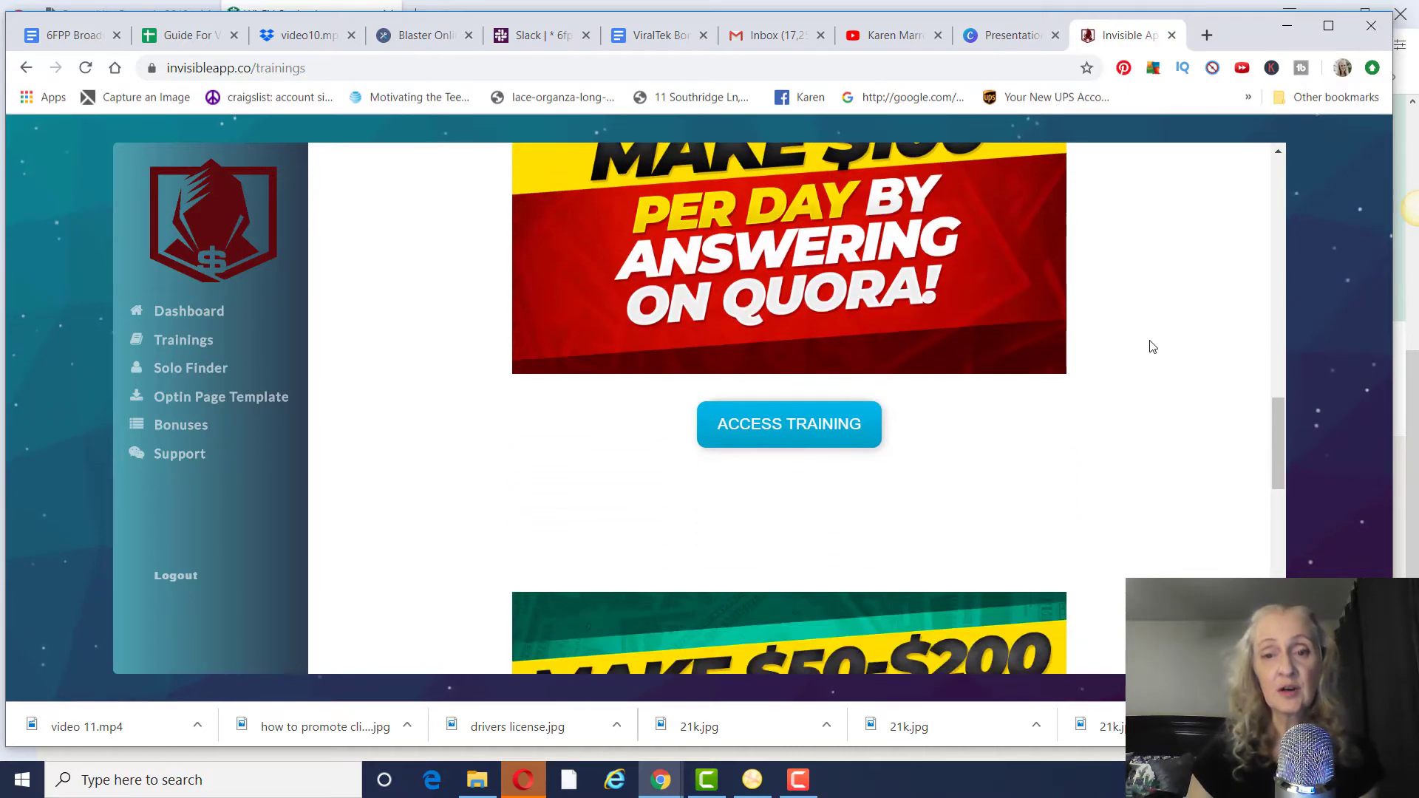
scroll(1151, 348, "down", 2)
scroll(1150, 347, "down", 2)
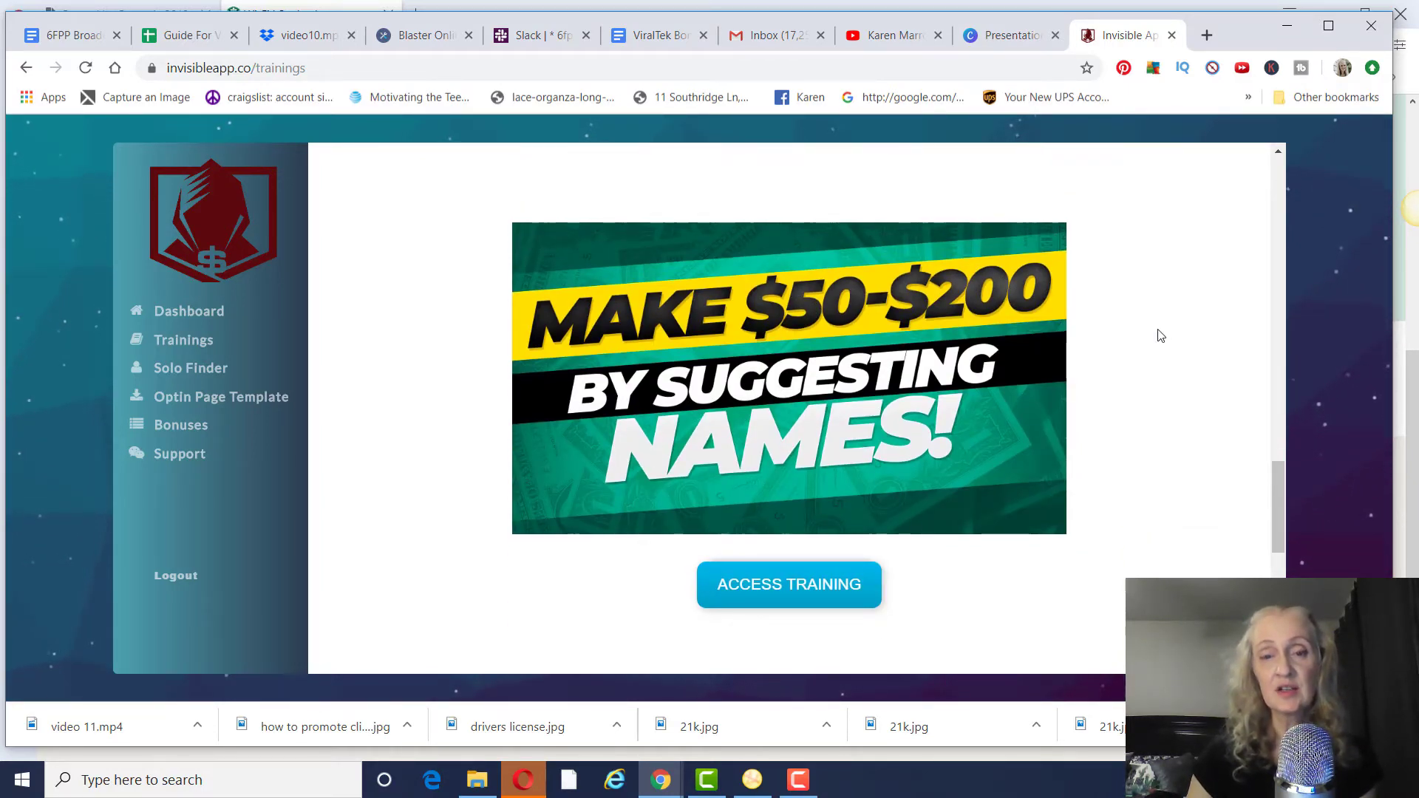
scroll(1162, 336, "down", 2)
scroll(1161, 334, "down", 2)
scroll(1158, 335, "down", 1)
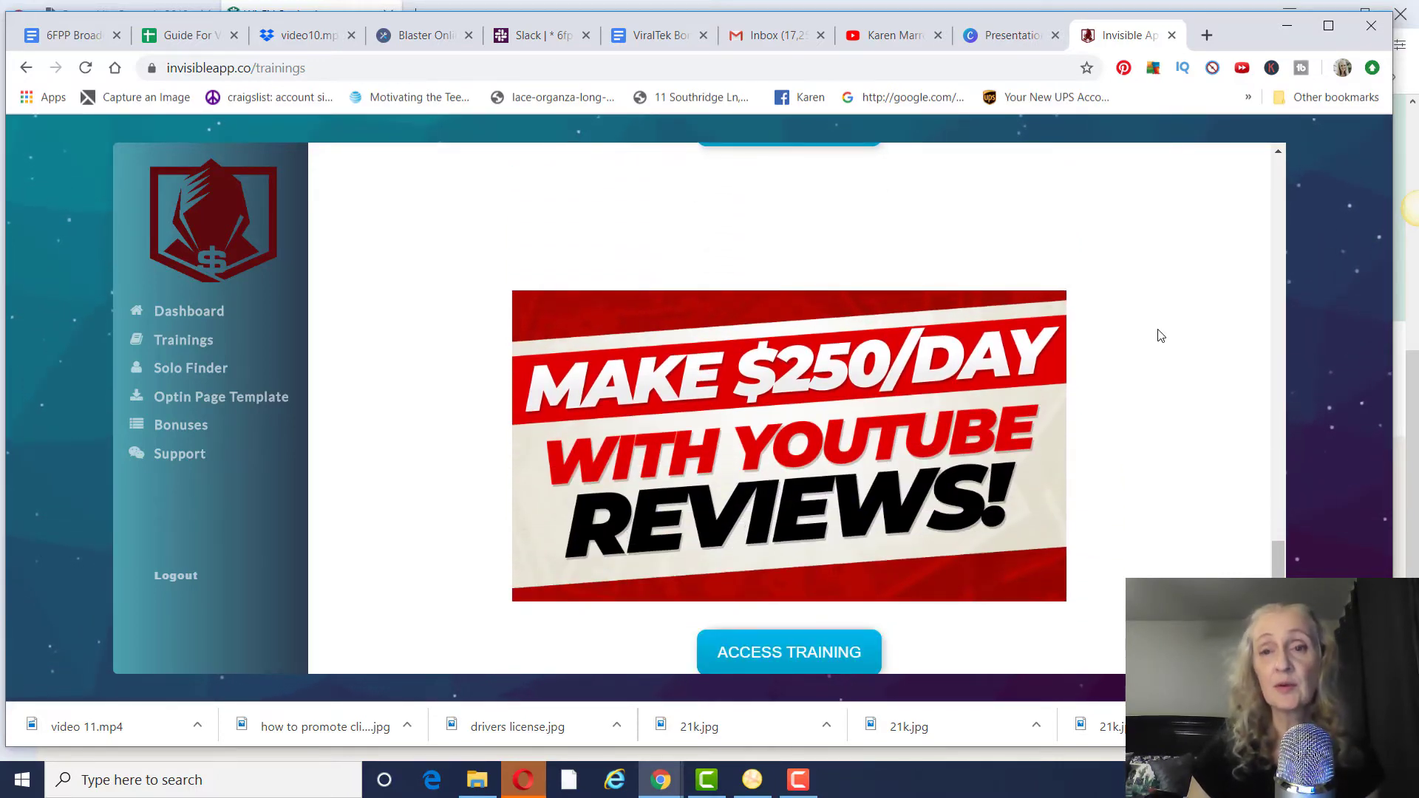
scroll(1158, 336, "down", 1)
scroll(1157, 336, "down", 1)
scroll(1159, 336, "down", 1)
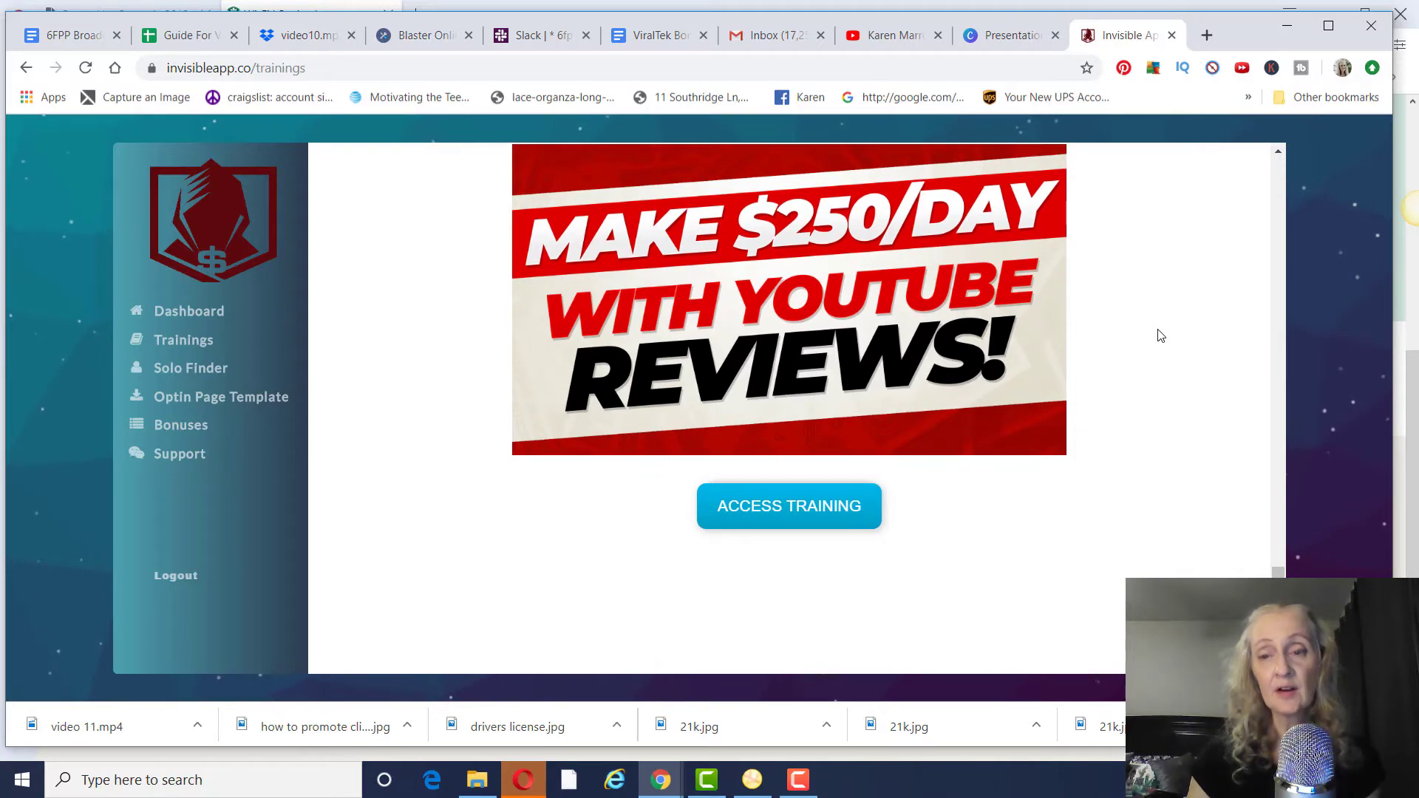
scroll(1158, 335, "up", 3)
scroll(1159, 334, "up", 3)
scroll(1158, 335, "up", 3)
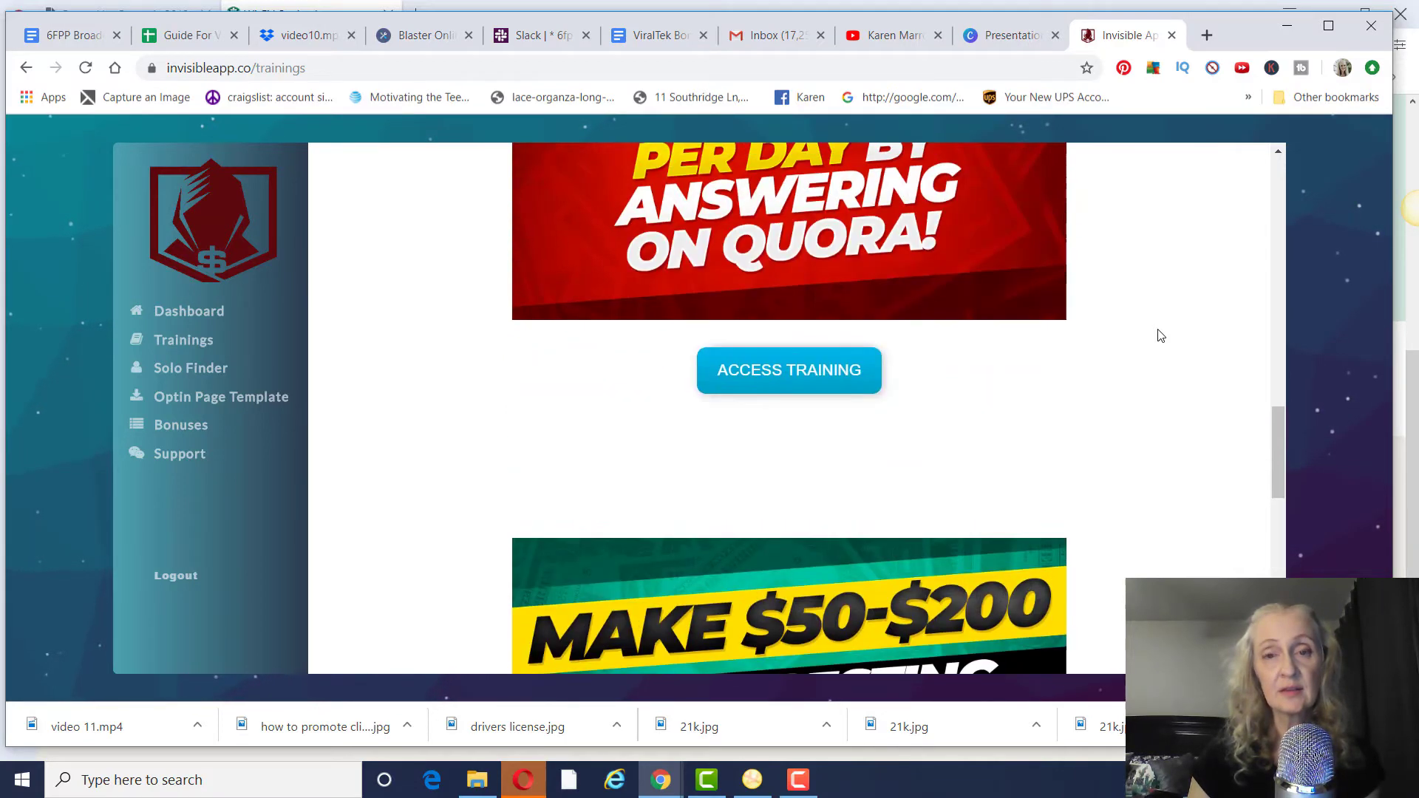
scroll(1158, 335, "up", 3)
scroll(1159, 336, "up", 5)
scroll(1159, 335, "up", 3)
scroll(1158, 335, "up", 5)
scroll(1159, 335, "up", 3)
scroll(1158, 335, "up", 1)
scroll(1158, 336, "down", 1)
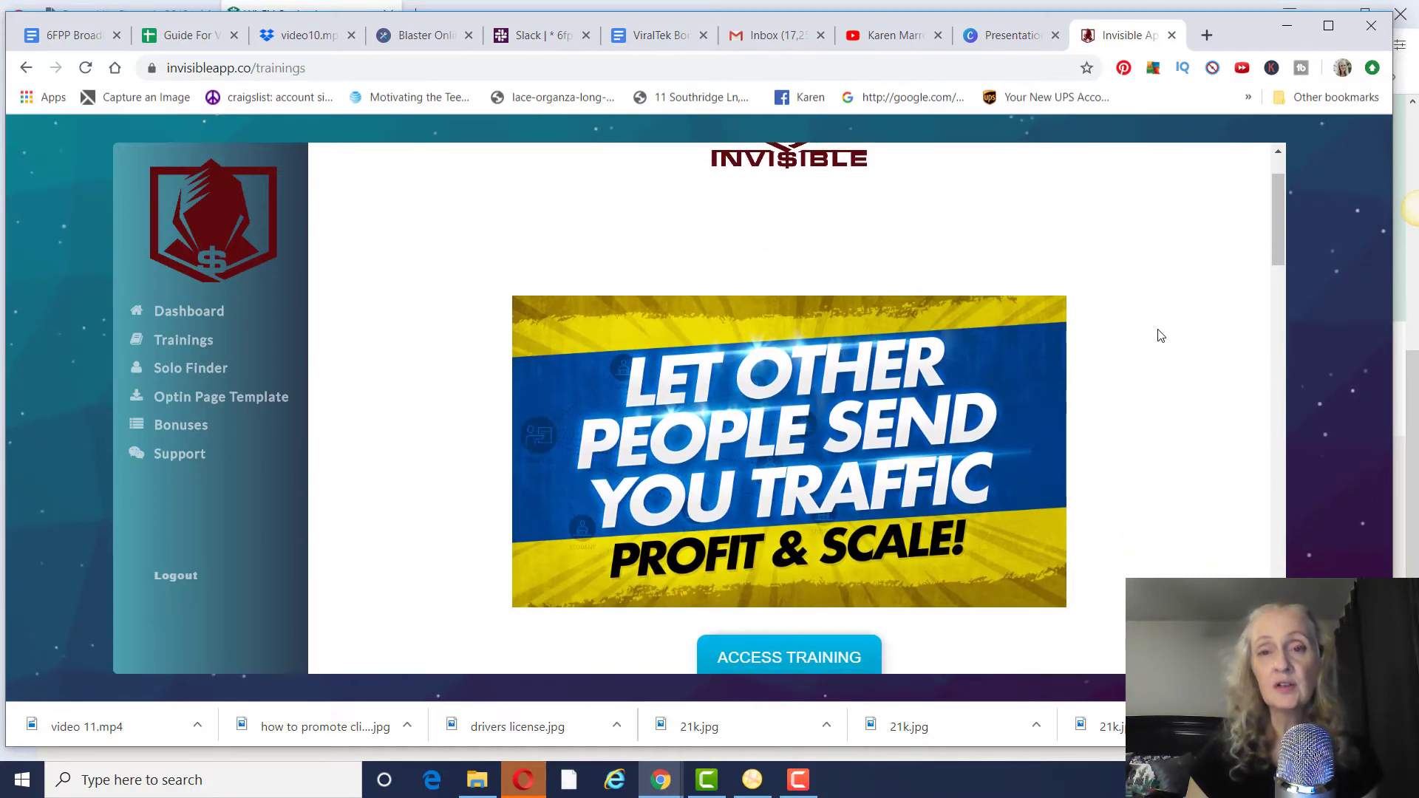
scroll(1158, 335, "down", 1)
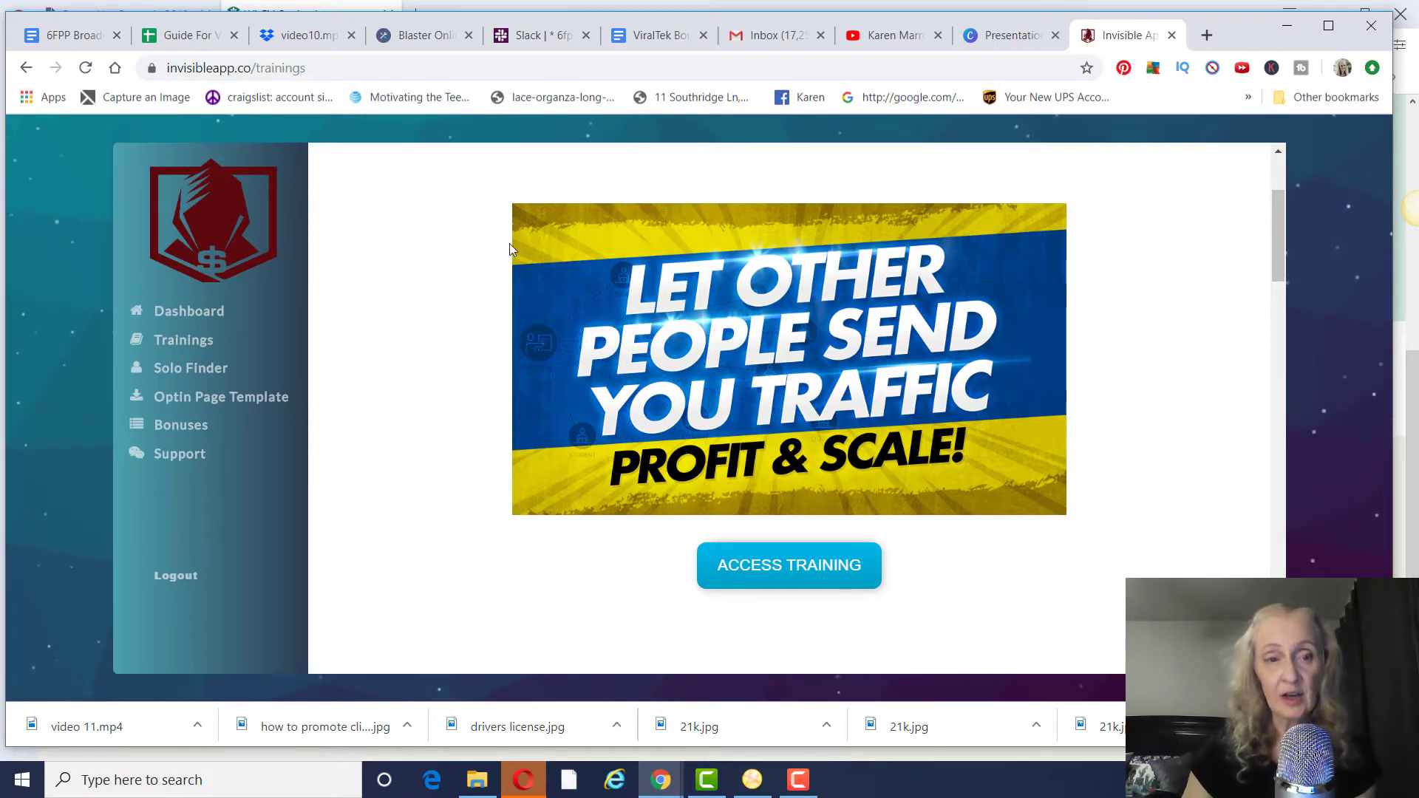
Search Solo Finder's Personal Development niche, listing 17 solo ad vendors
left_click(198, 370)
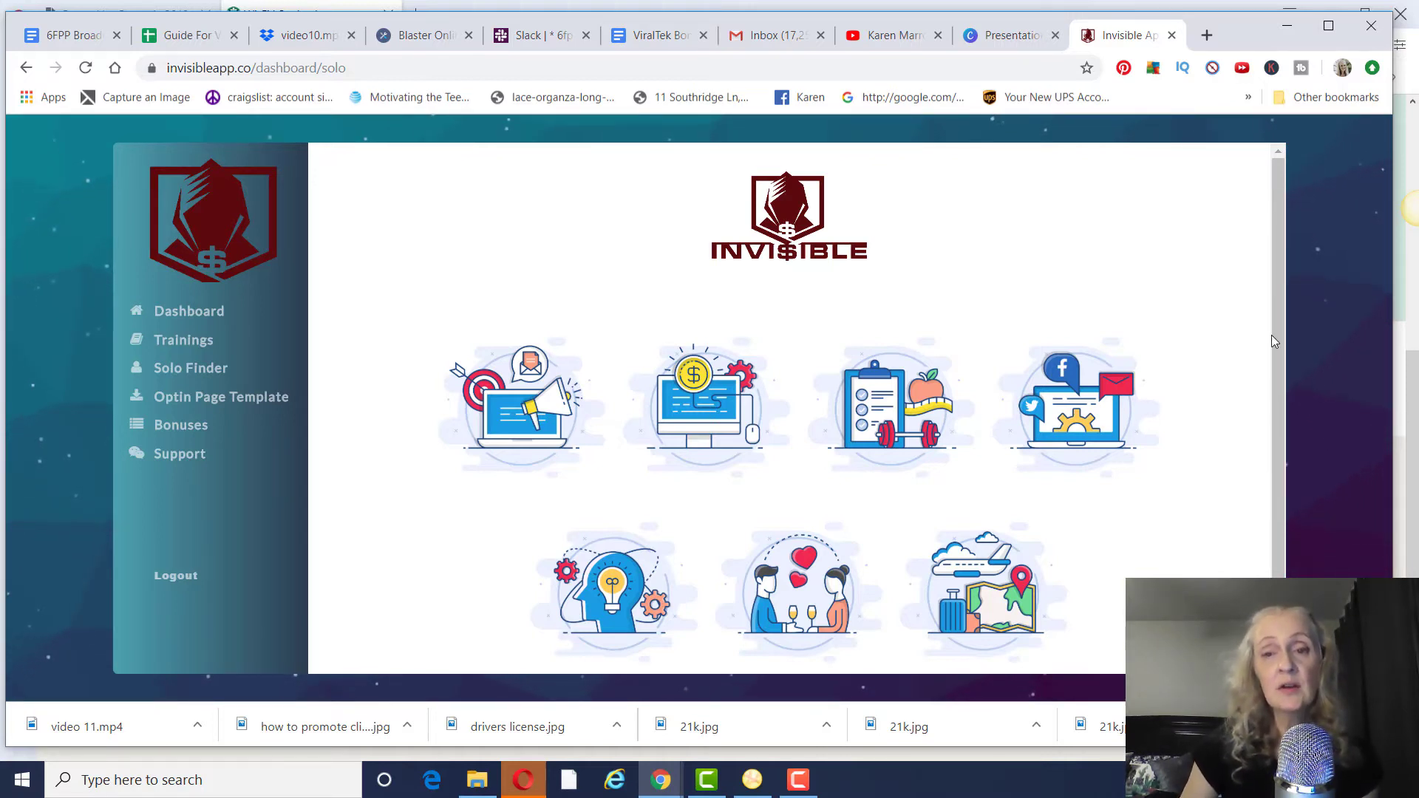
scroll(1247, 328, "down", 1)
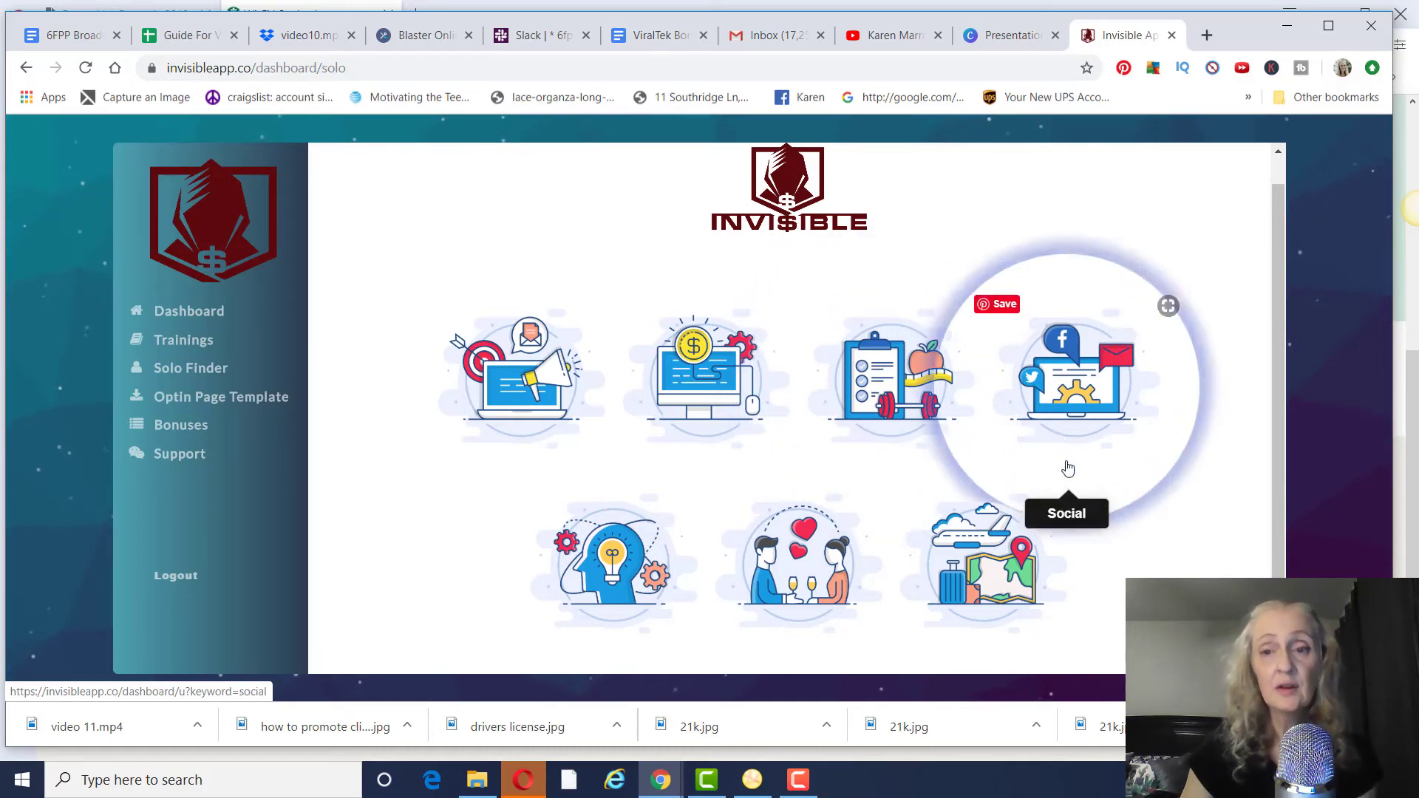
mouse_move(612, 586)
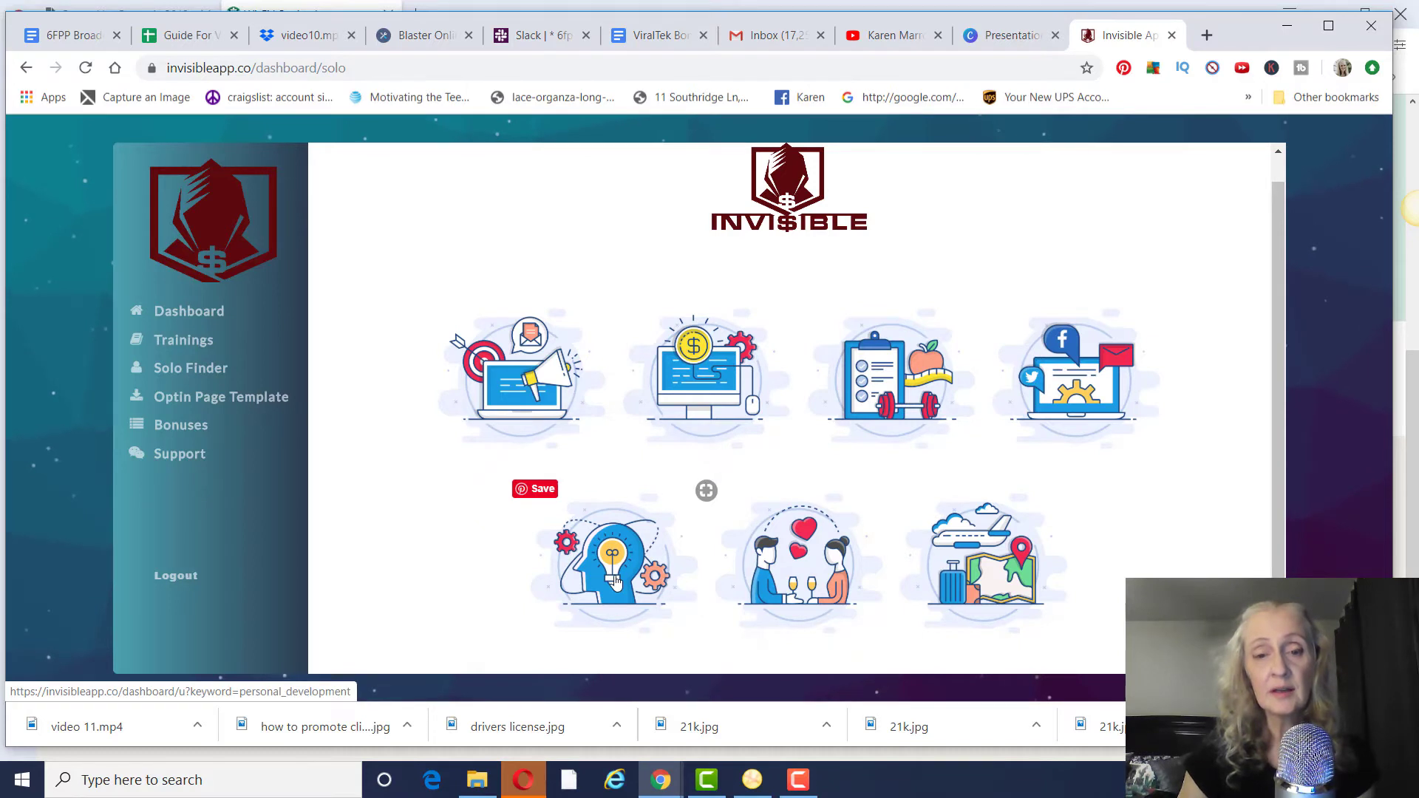
scroll(618, 579, "down", 1)
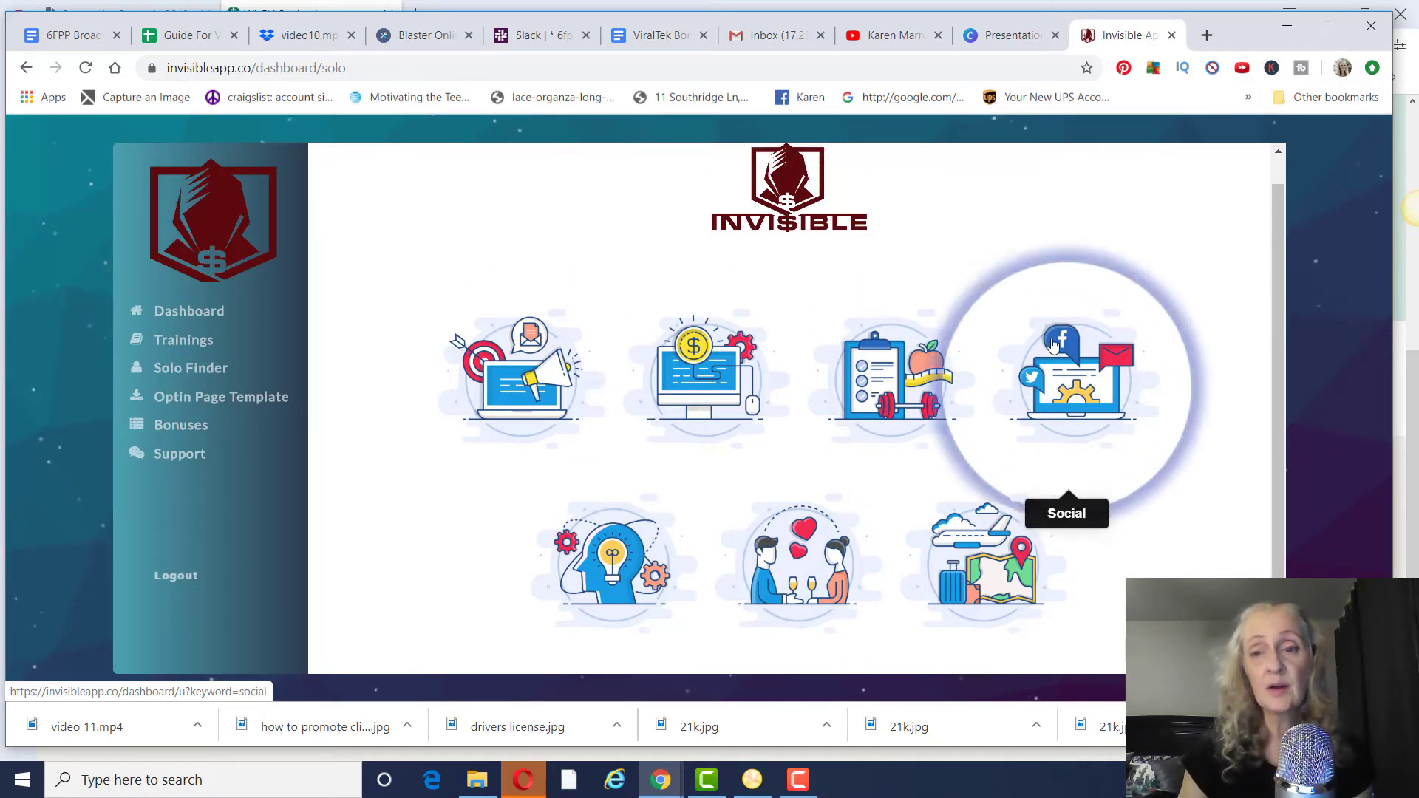
scroll(776, 466, "up", 1)
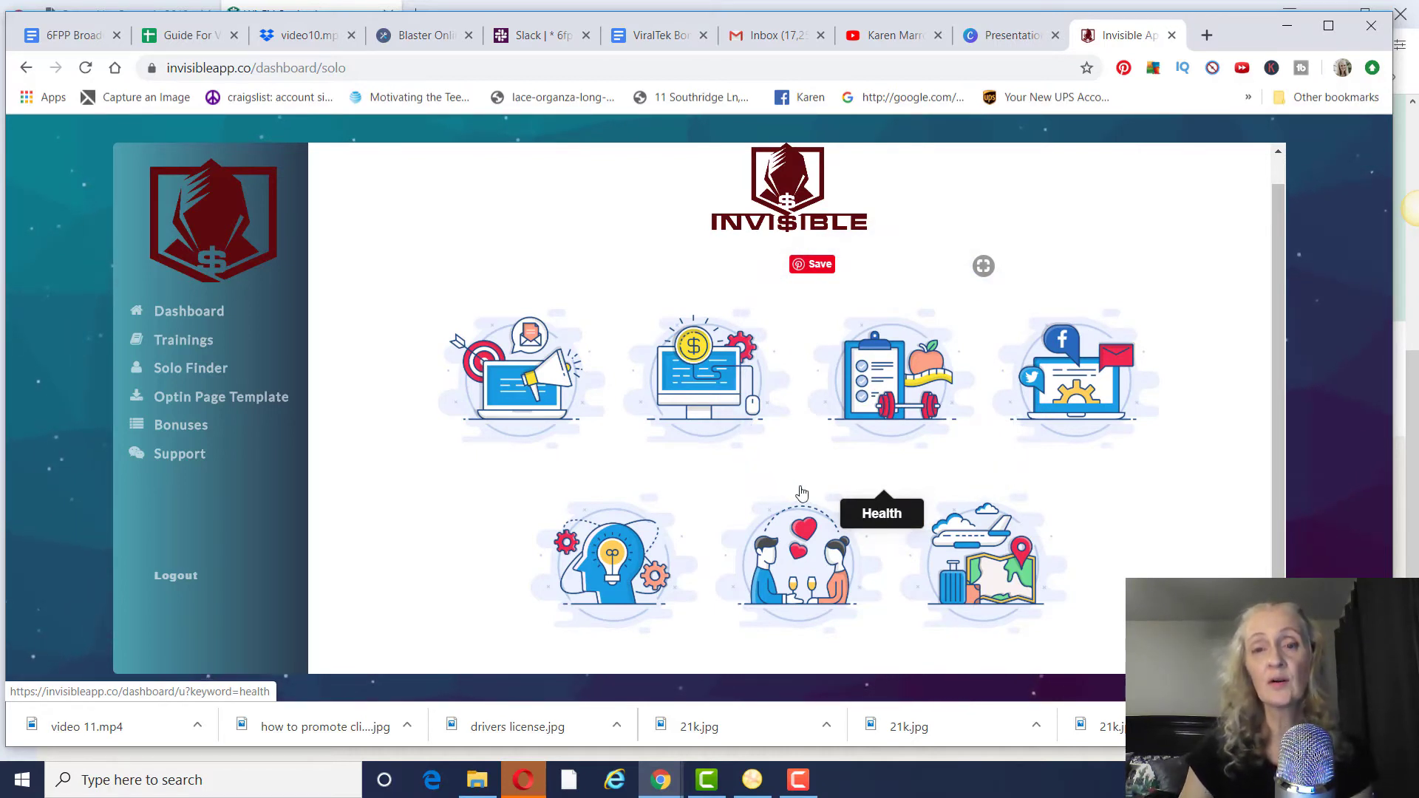
scroll(861, 383, "down", 1)
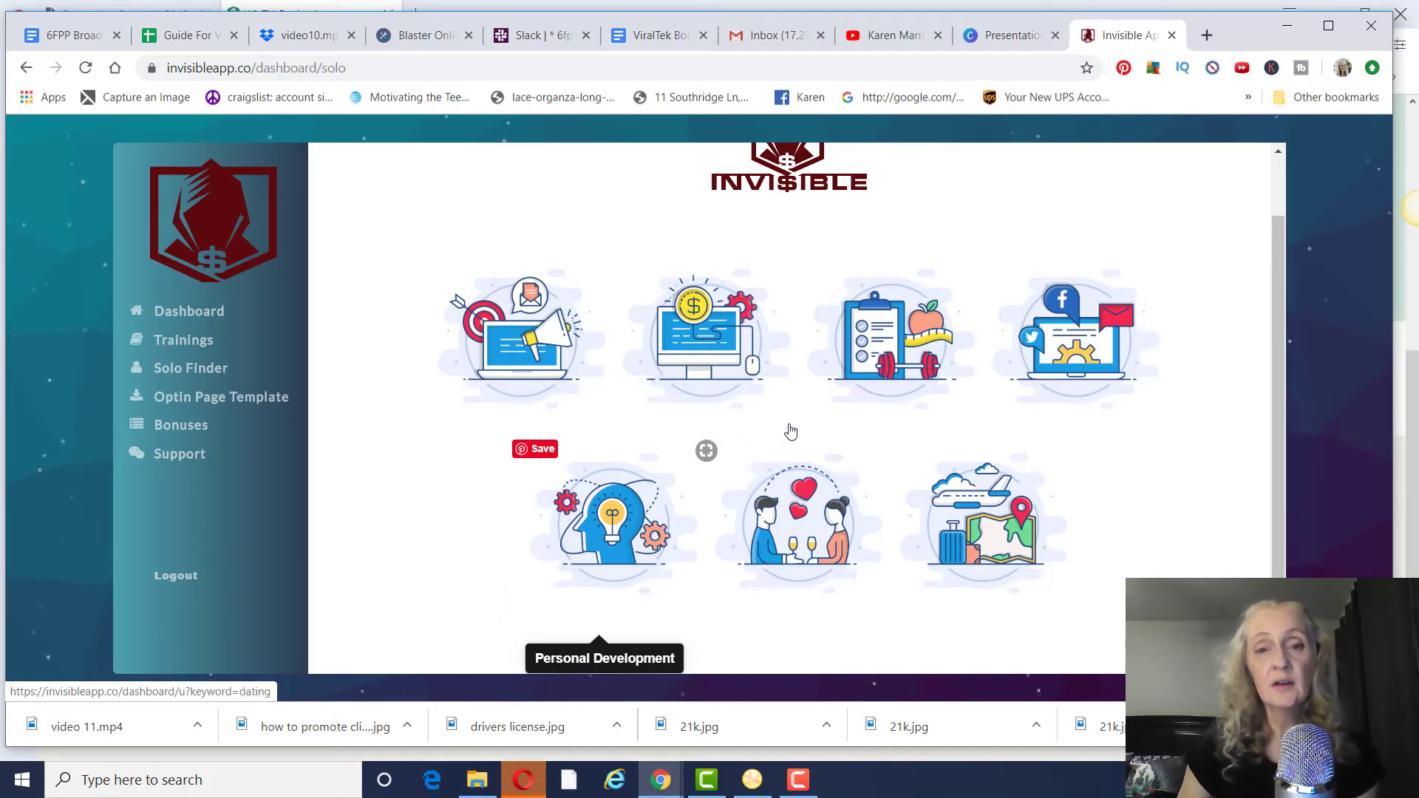
left_click(635, 521)
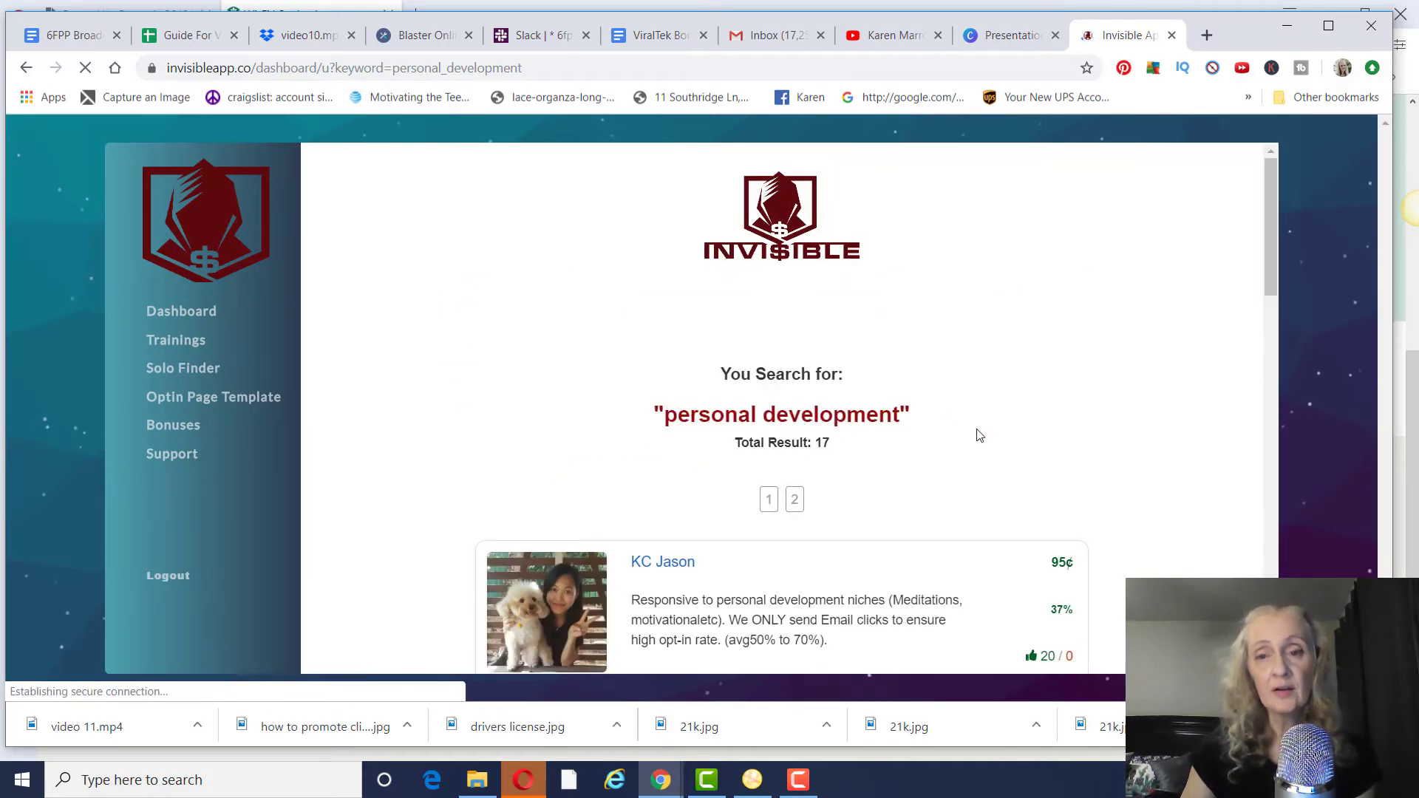
scroll(685, 418, "down", 1)
scroll(685, 418, "down", 1)
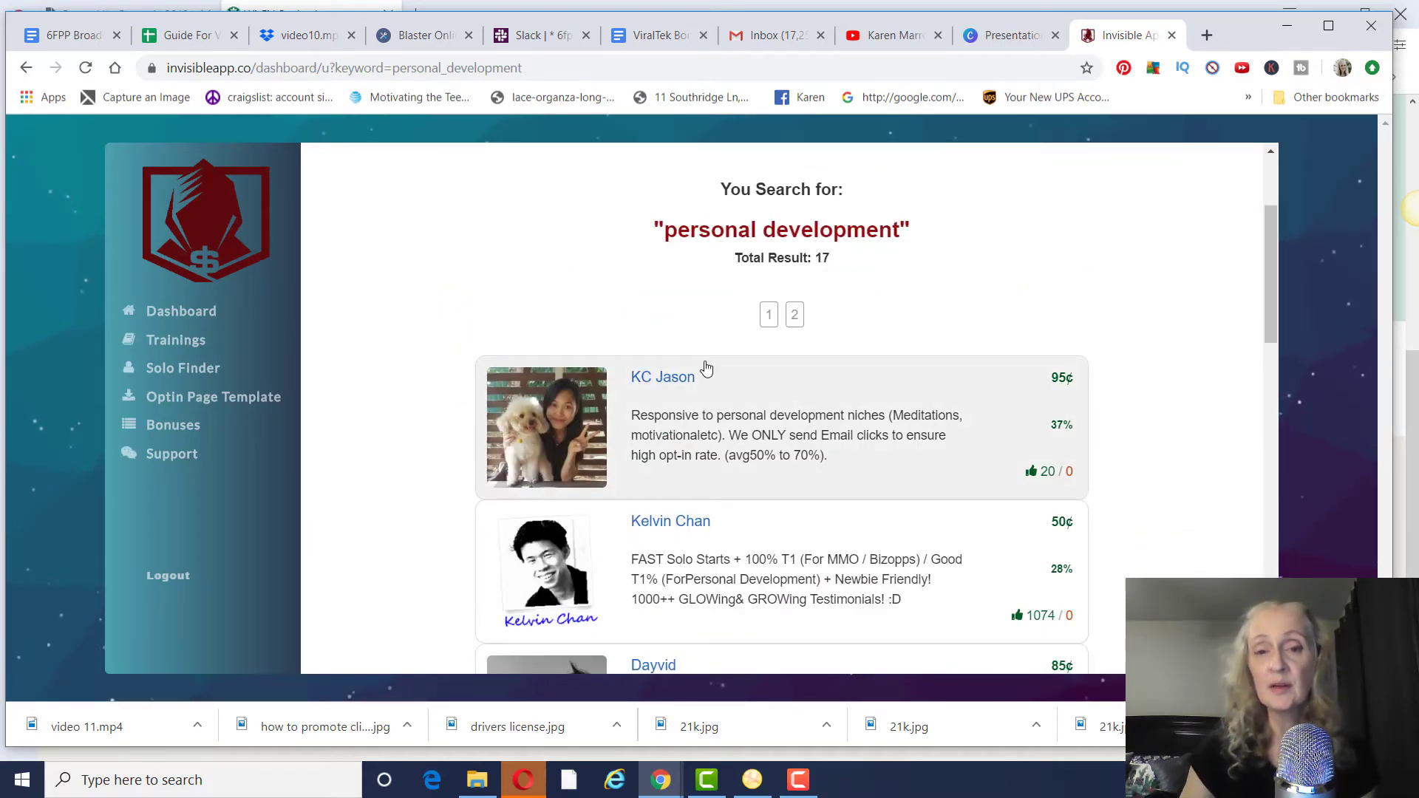
scroll(734, 372, "down", 2)
scroll(734, 372, "down", 3)
scroll(734, 371, "down", 5)
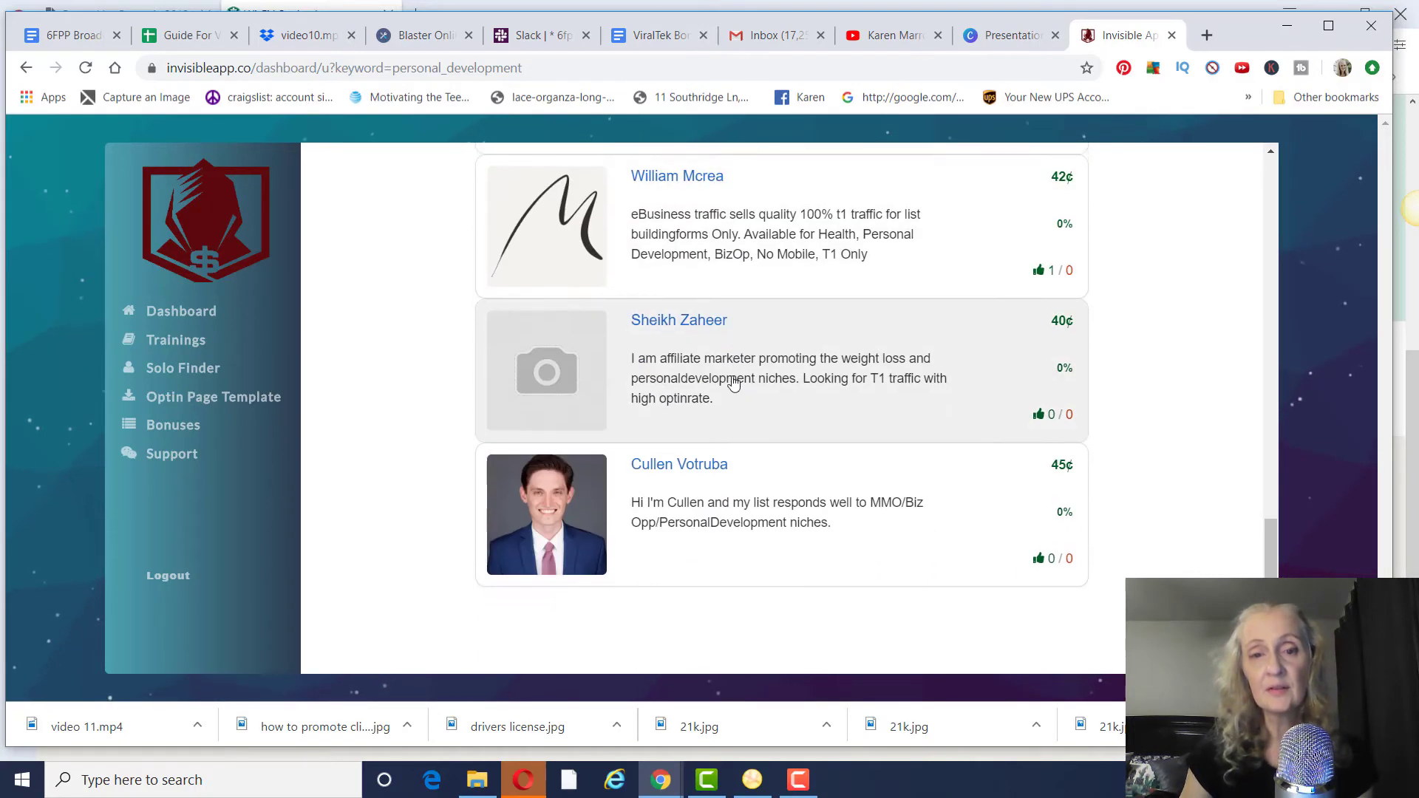
scroll(735, 372, "up", 10)
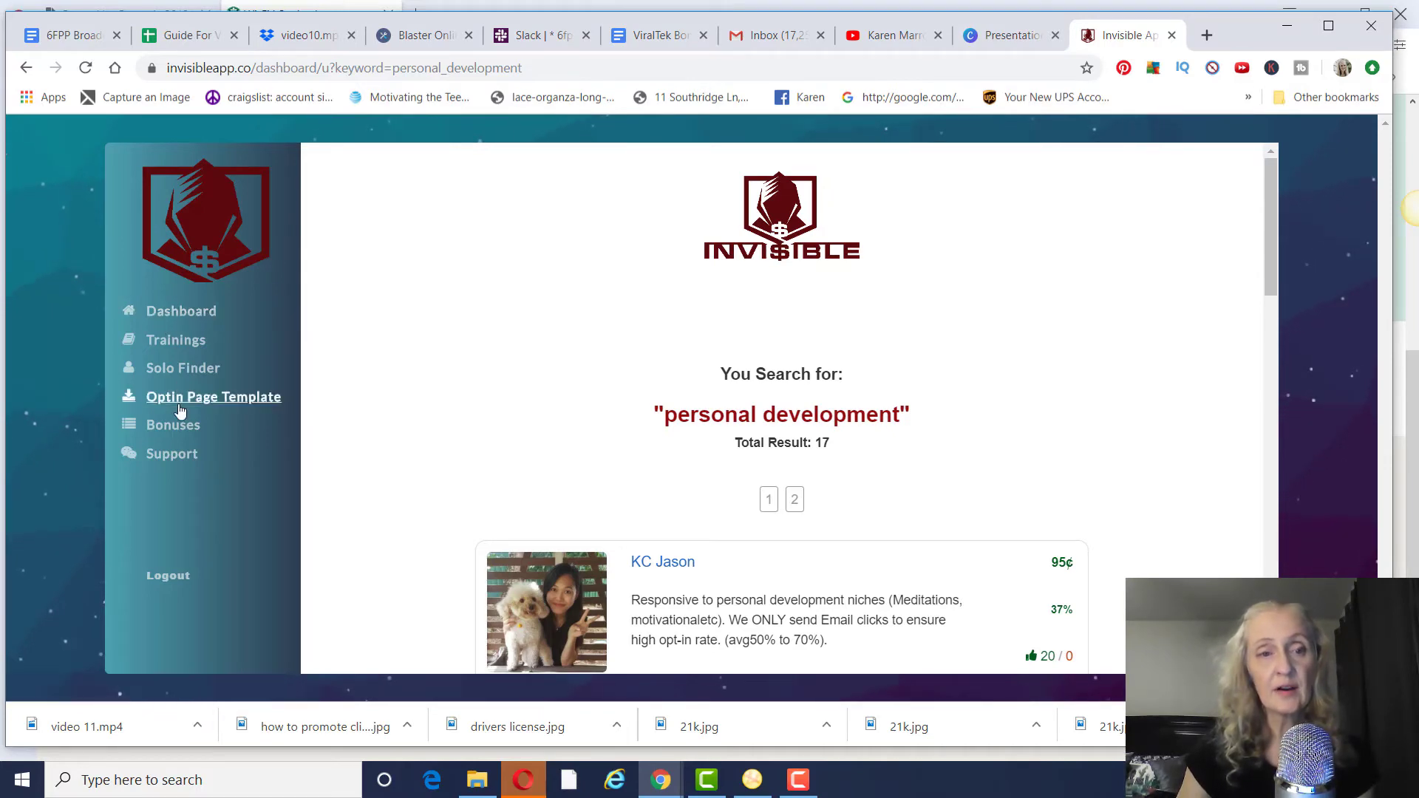
left_click(467, 413)
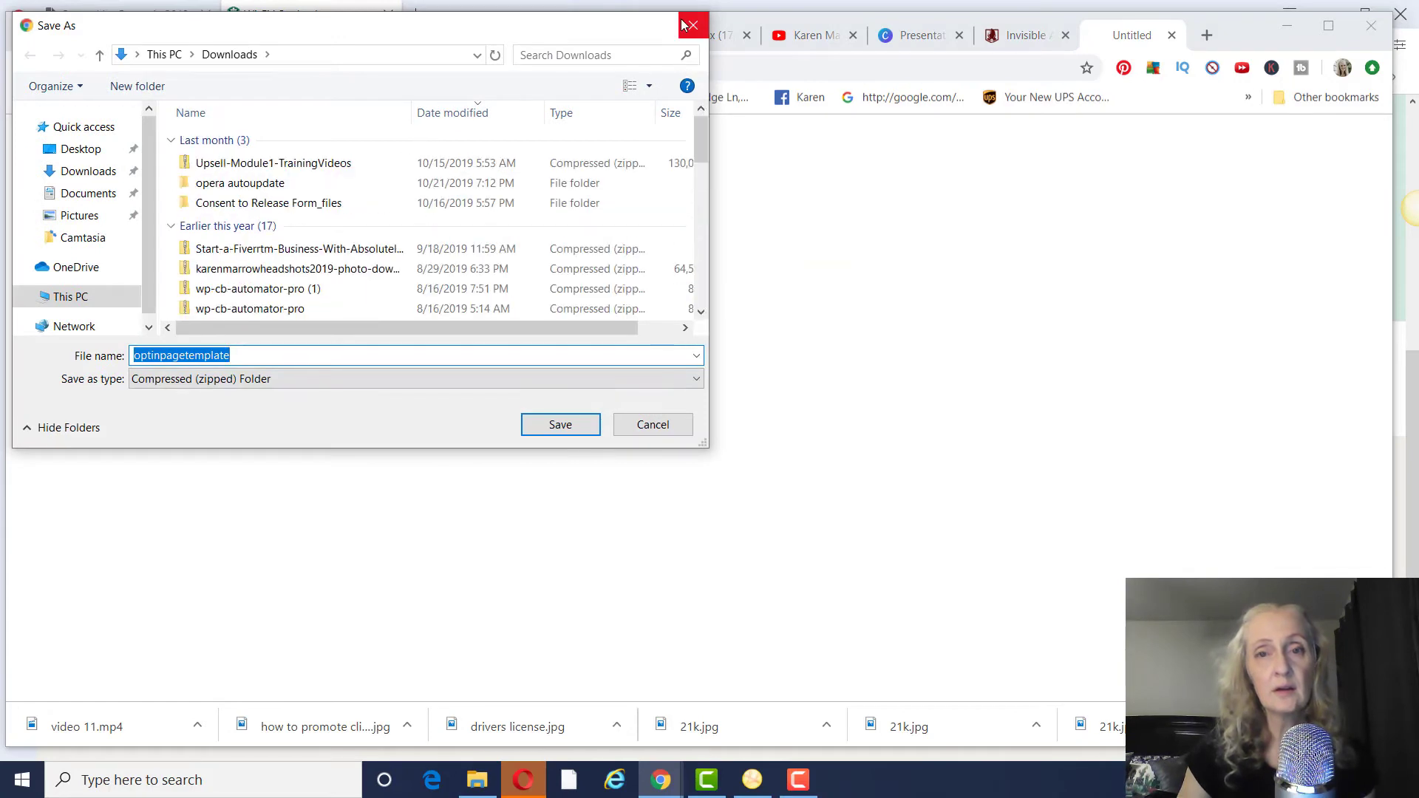
key("Return")
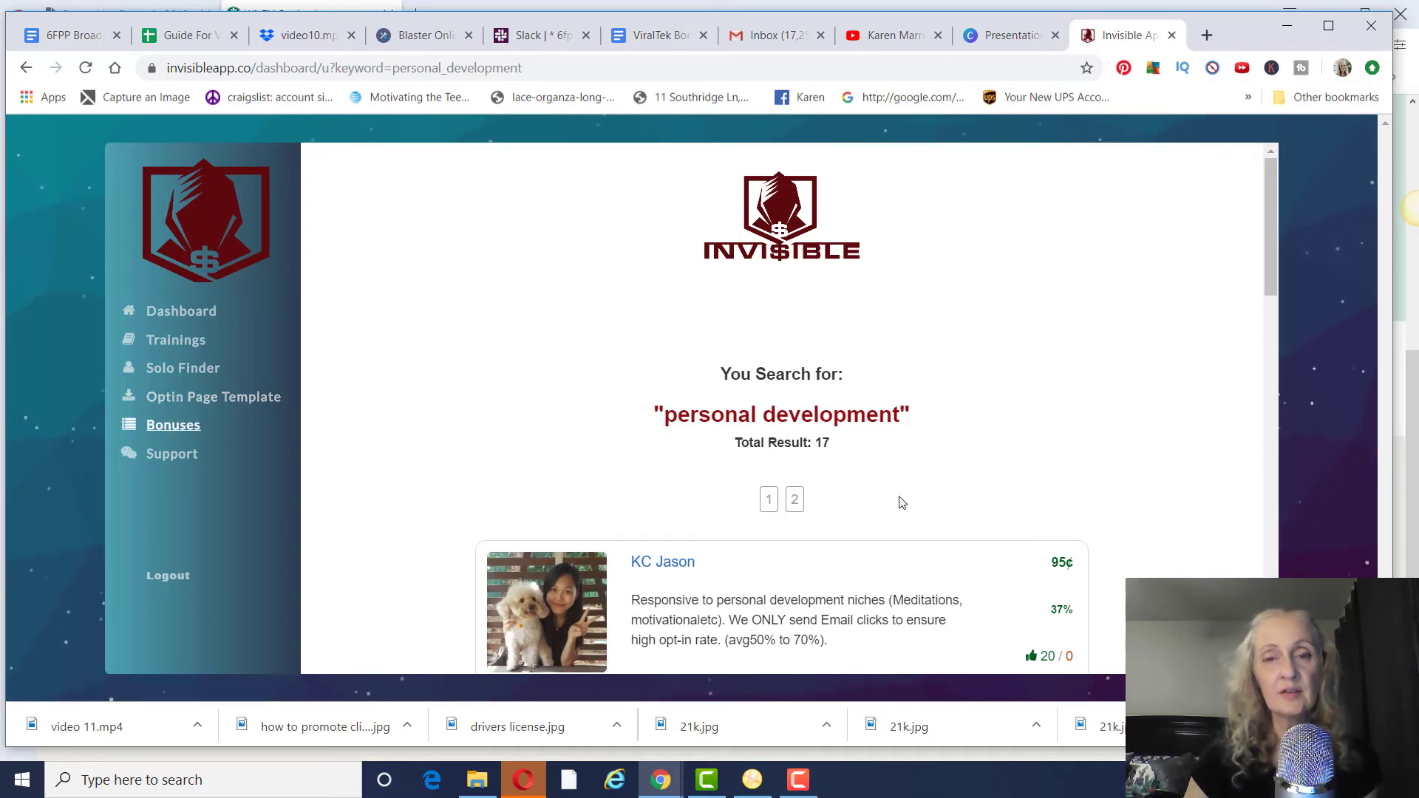
Browse the Bonuscrate bonuses page, then return to Invisible's personal development results
left_click(169, 428)
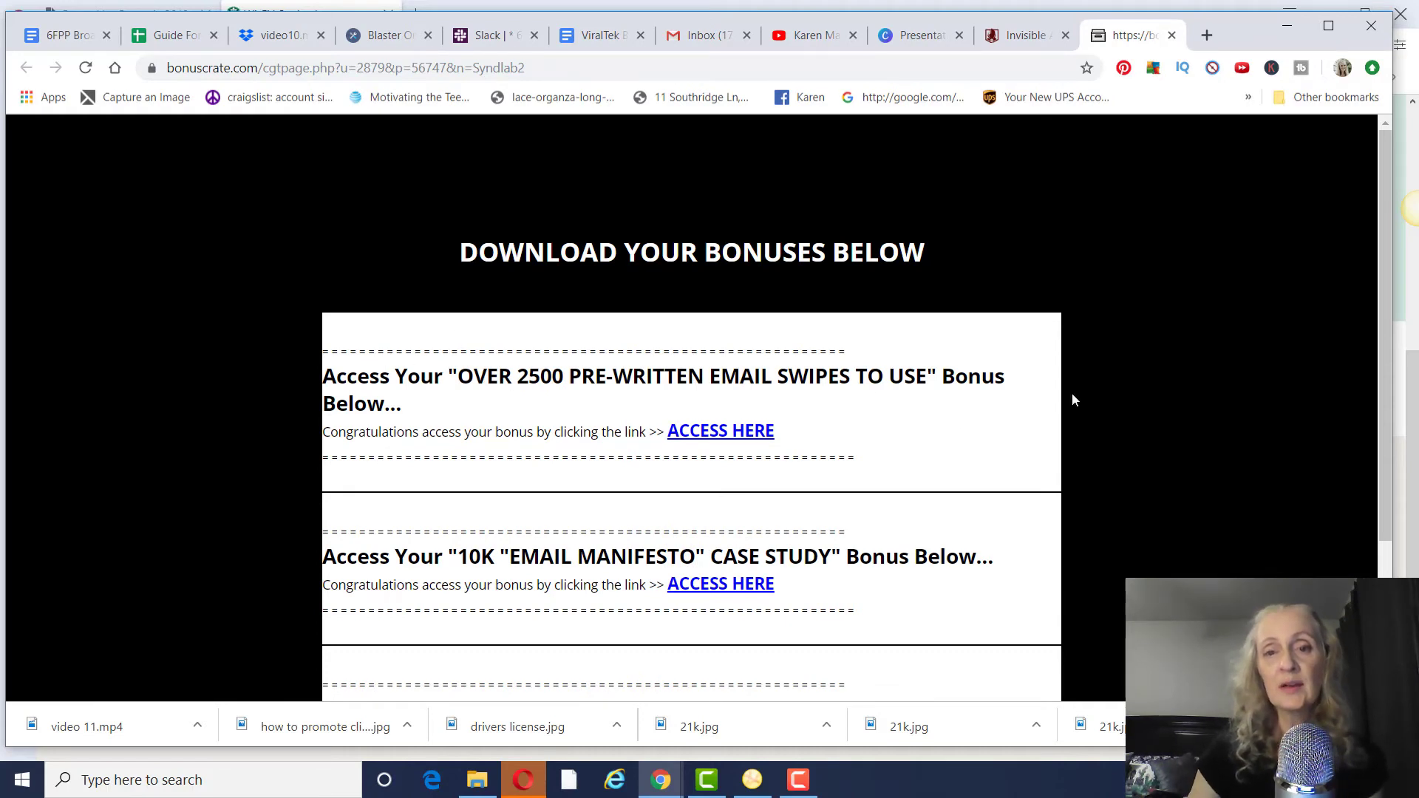
scroll(1074, 396, "down", 2)
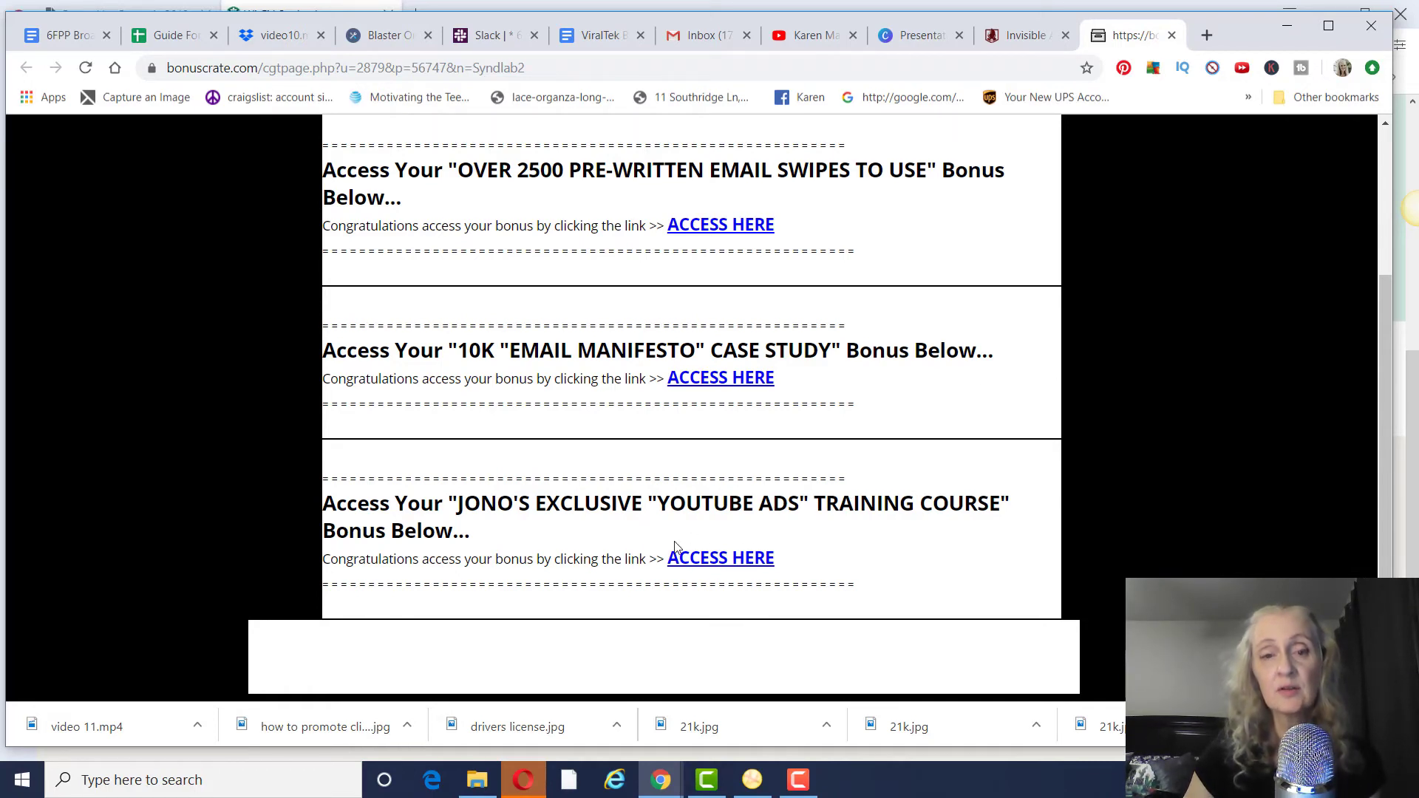
scroll(964, 500, "up", 1)
scroll(964, 499, "up", 1)
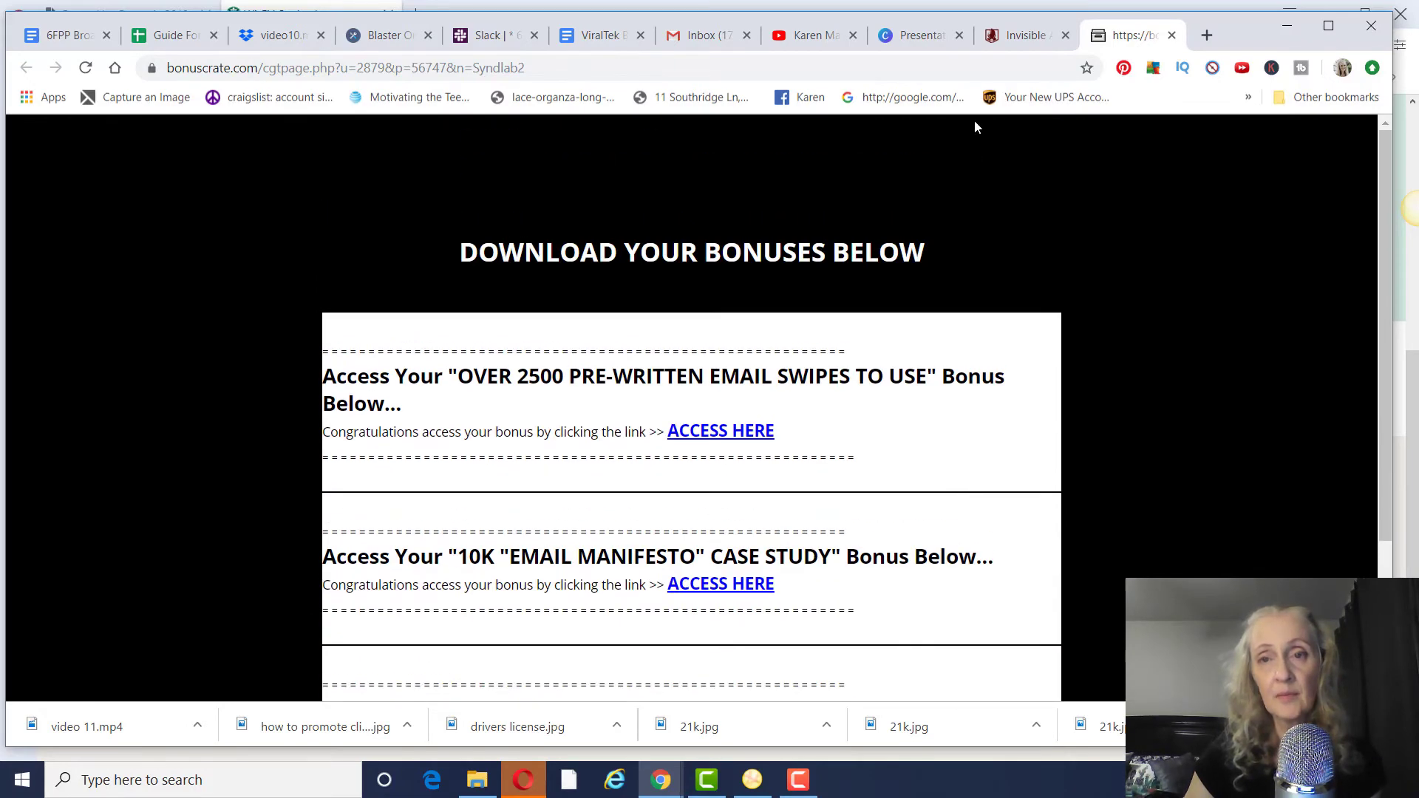
left_click(1035, 40)
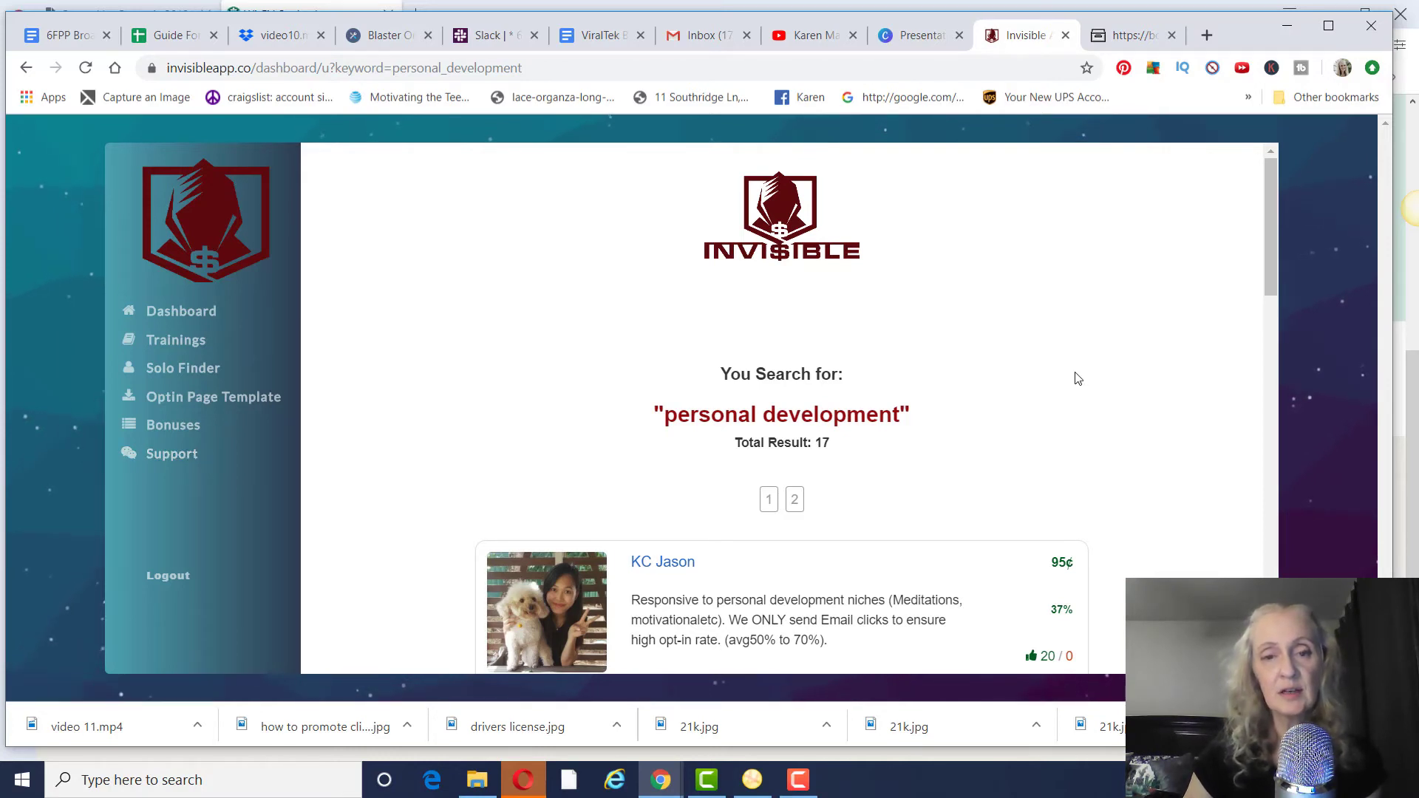
Open the Sprout Tech support help centre in a new tab and view it
right_click(150, 453)
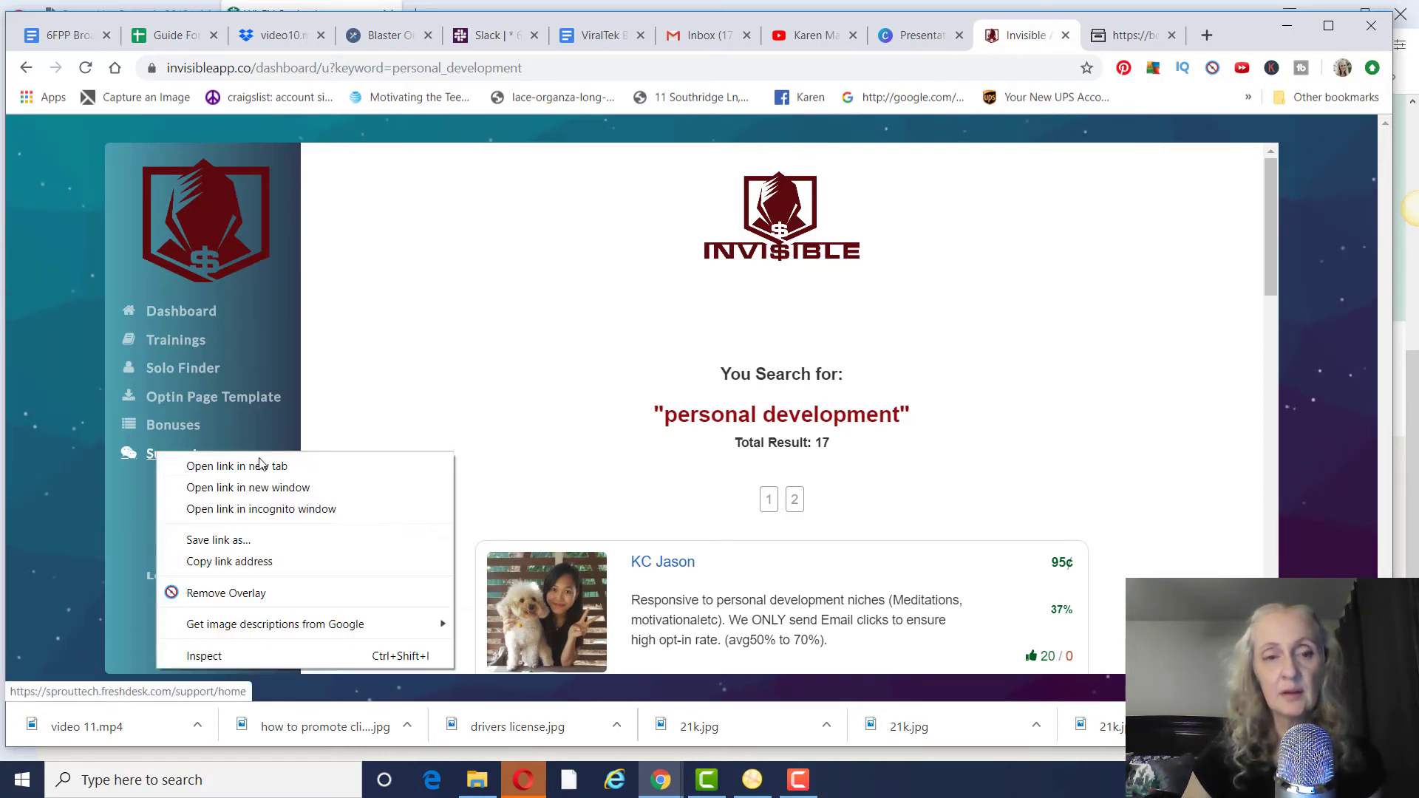
left_click(262, 466)
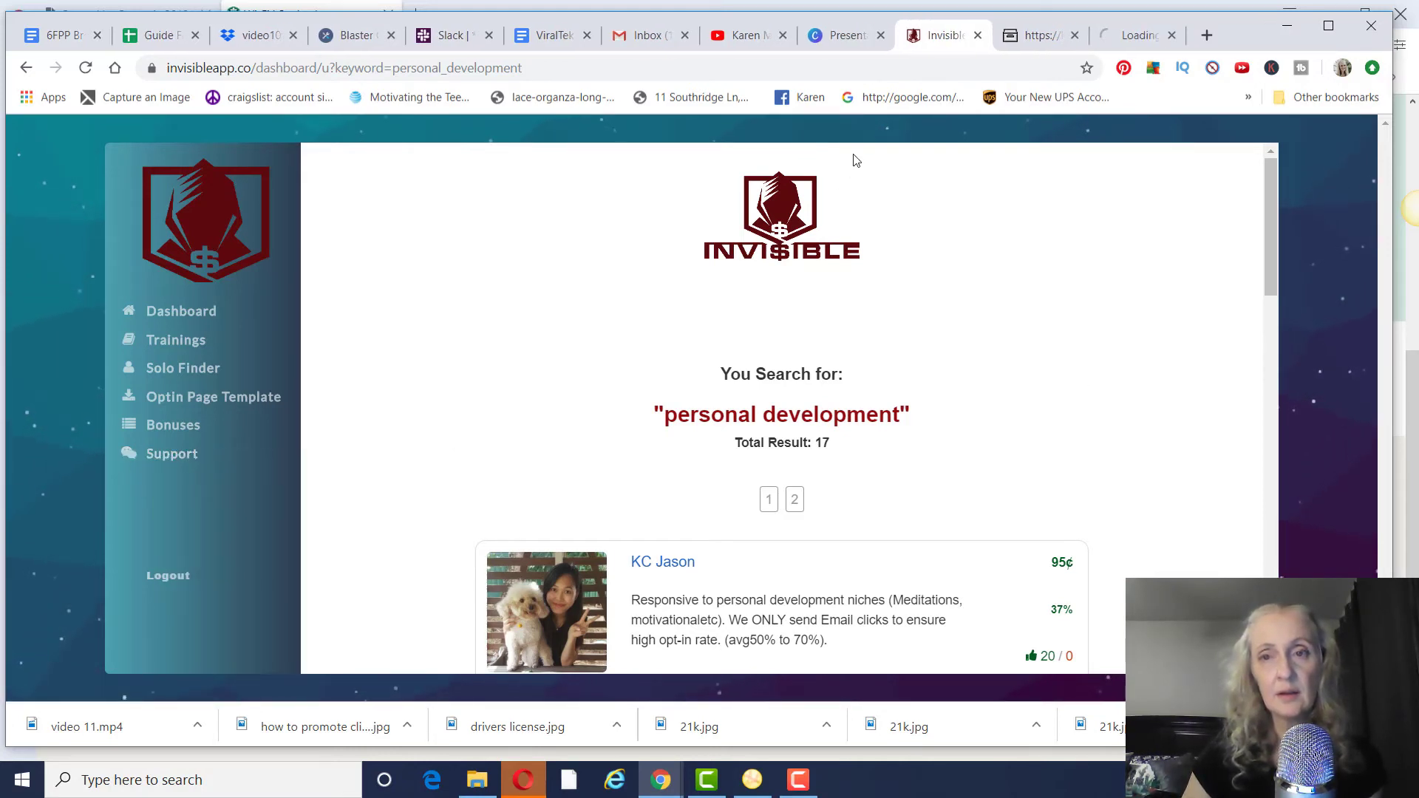
left_click(1141, 34)
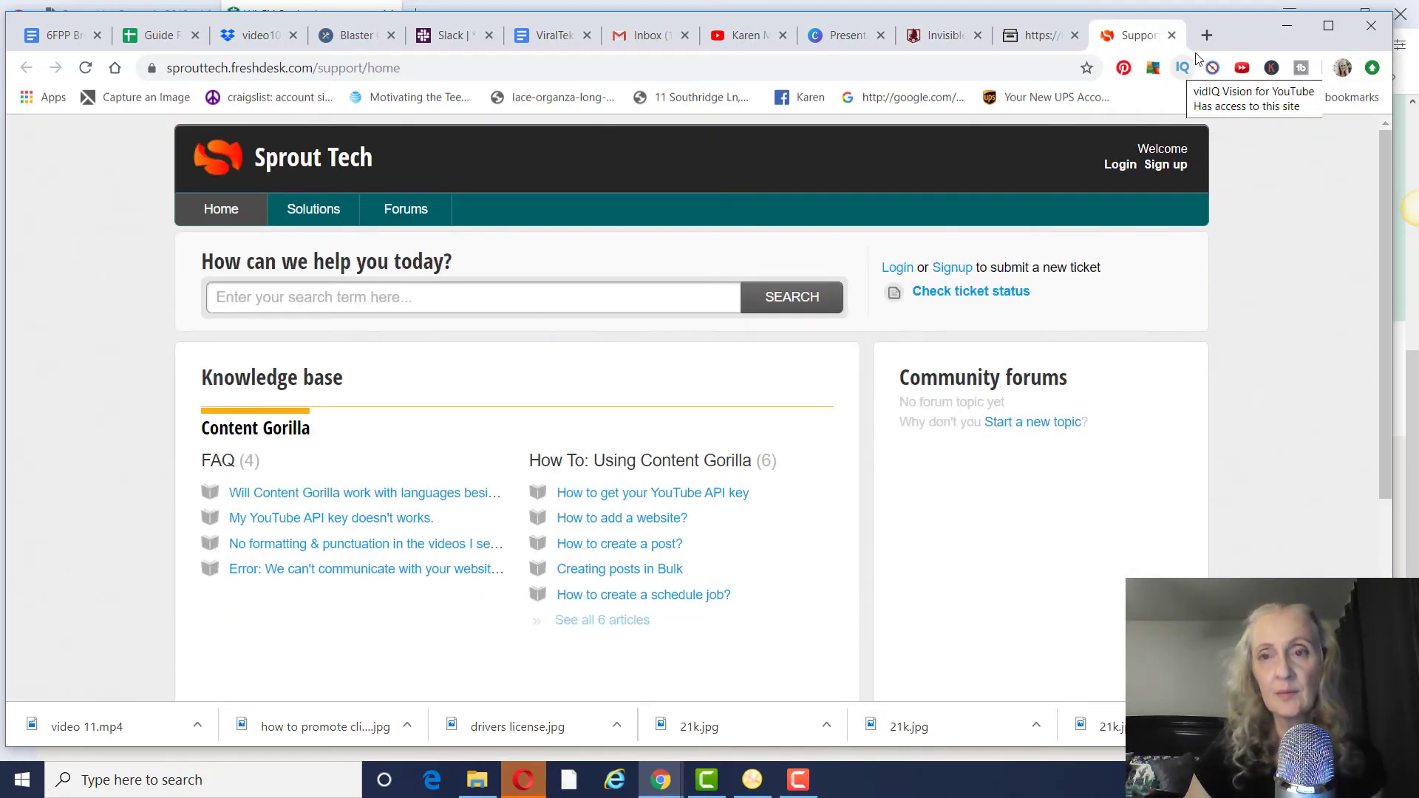
Close the support page and return to the Invisible dashboard with its welcome video
left_click(1173, 34)
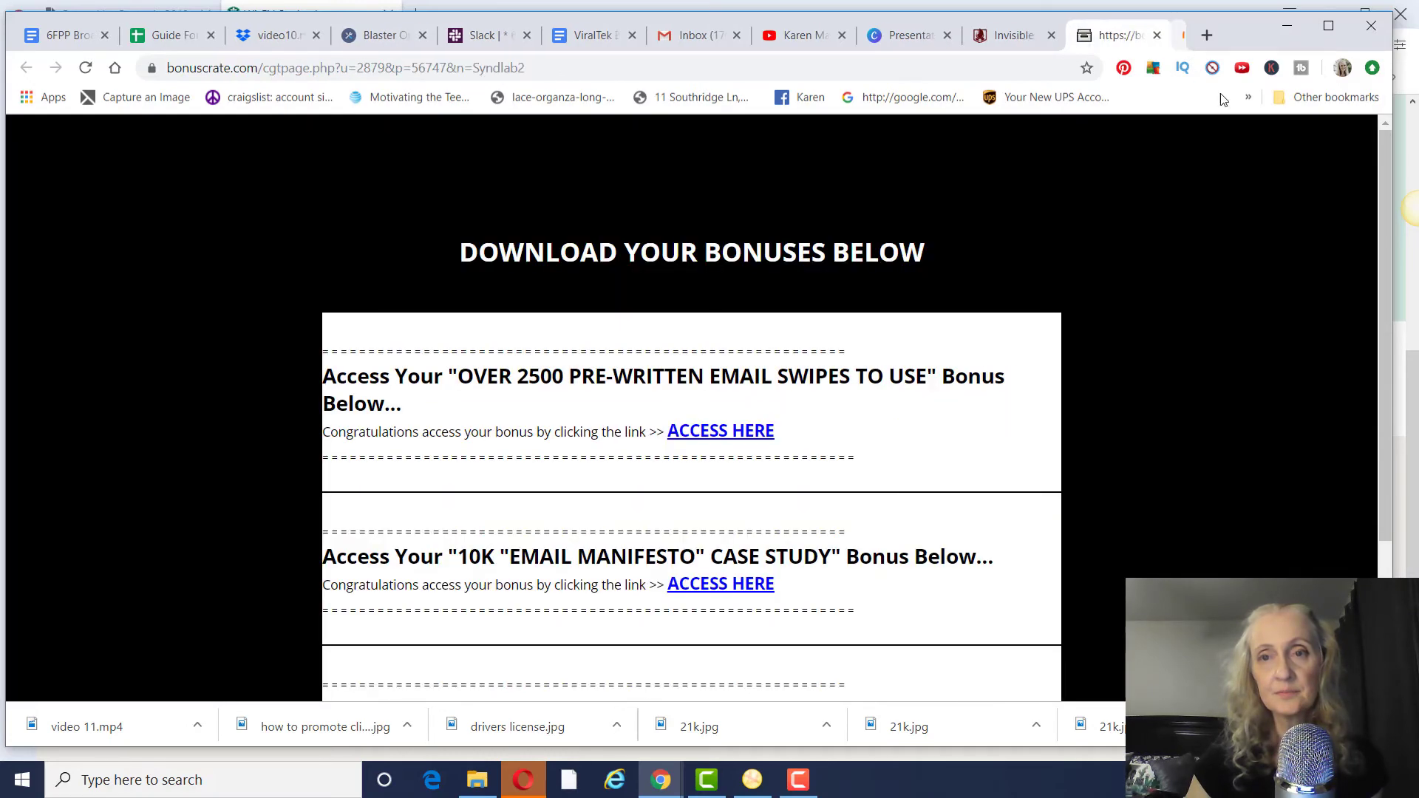
left_click(1046, 41)
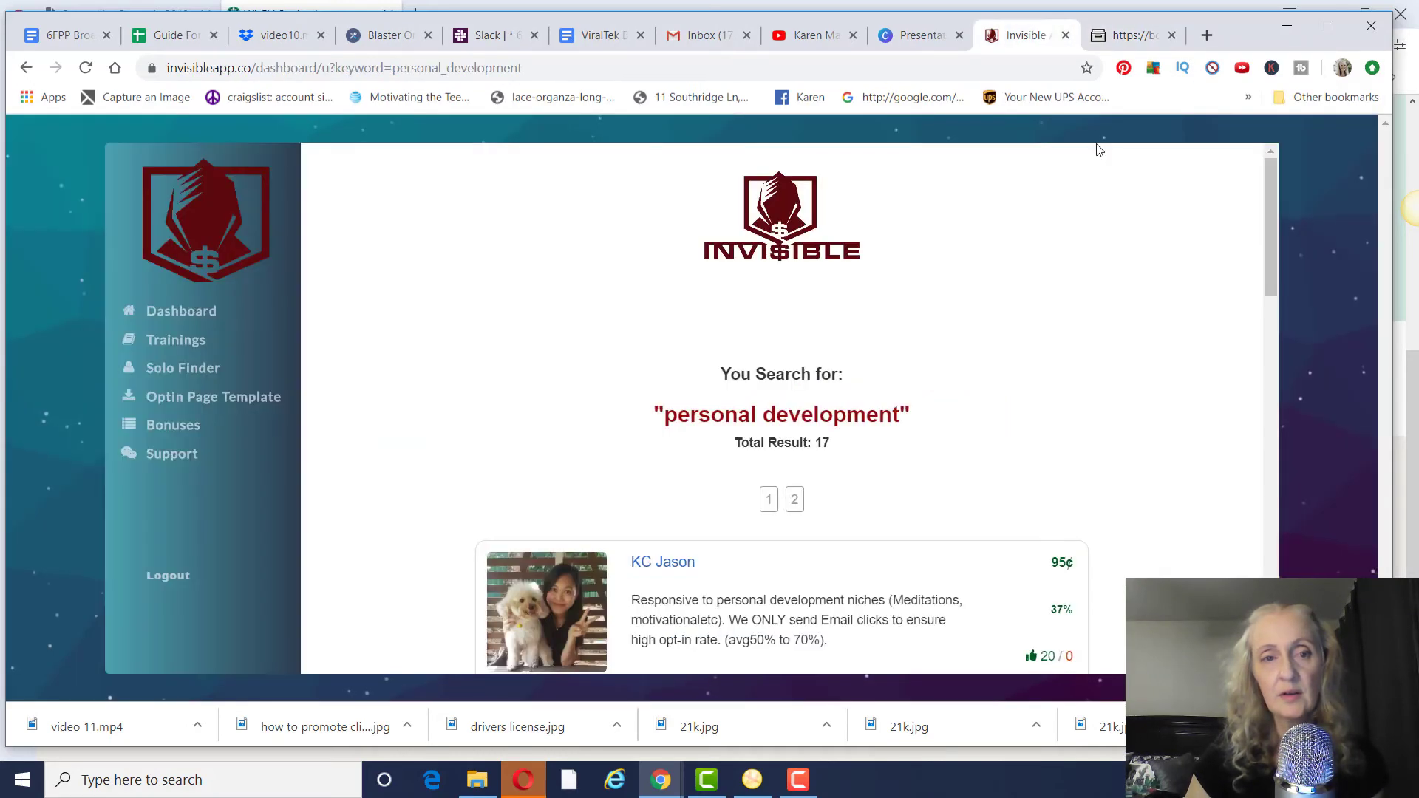
scroll(1041, 160, "down", 1)
scroll(1041, 161, "down", 1)
scroll(788, 206, "up", 2)
left_click(201, 315)
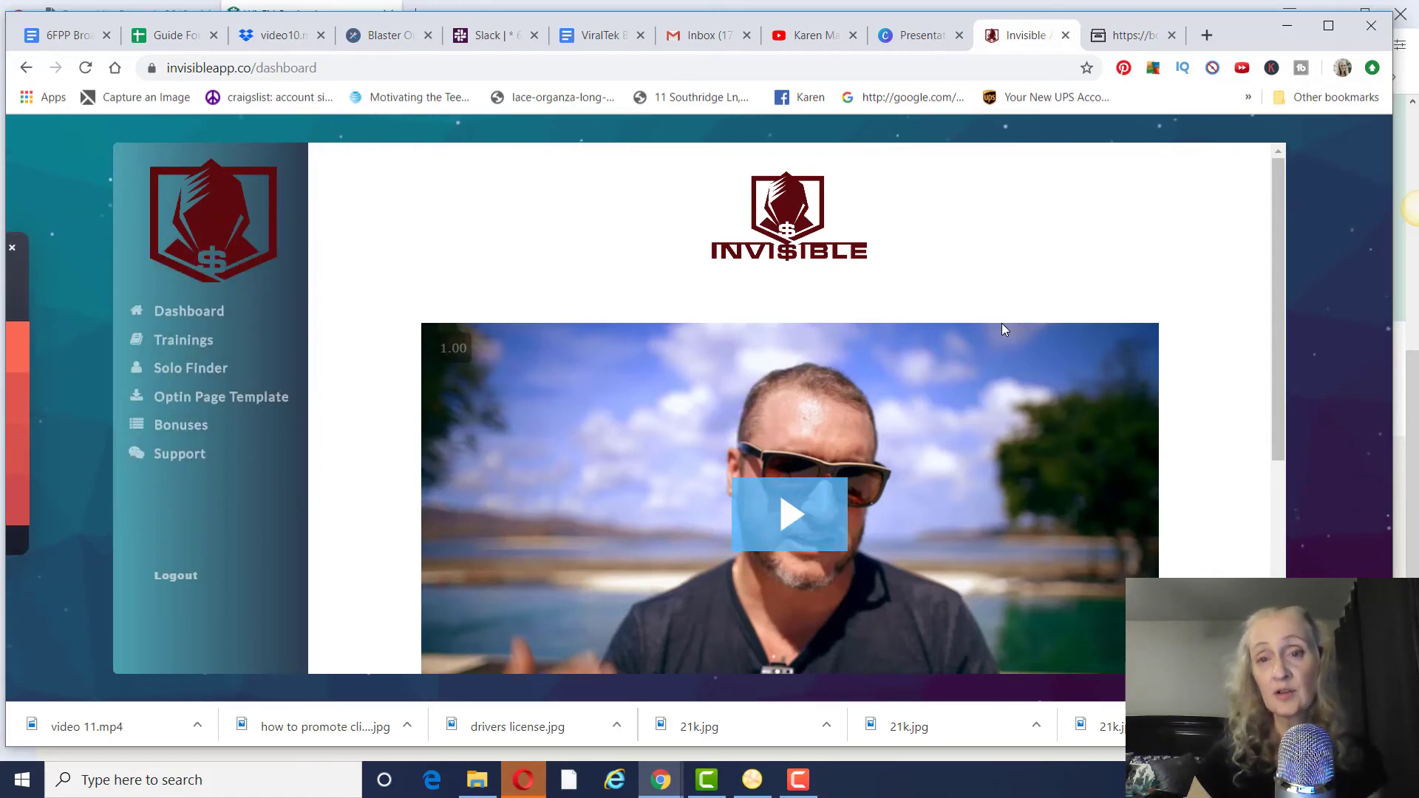
scroll(388, 302, "down", 2)
scroll(277, 299, "up", 2)
Return to the Canva deck's red Cost slide showing $12.97 and four upsells
left_click(911, 36)
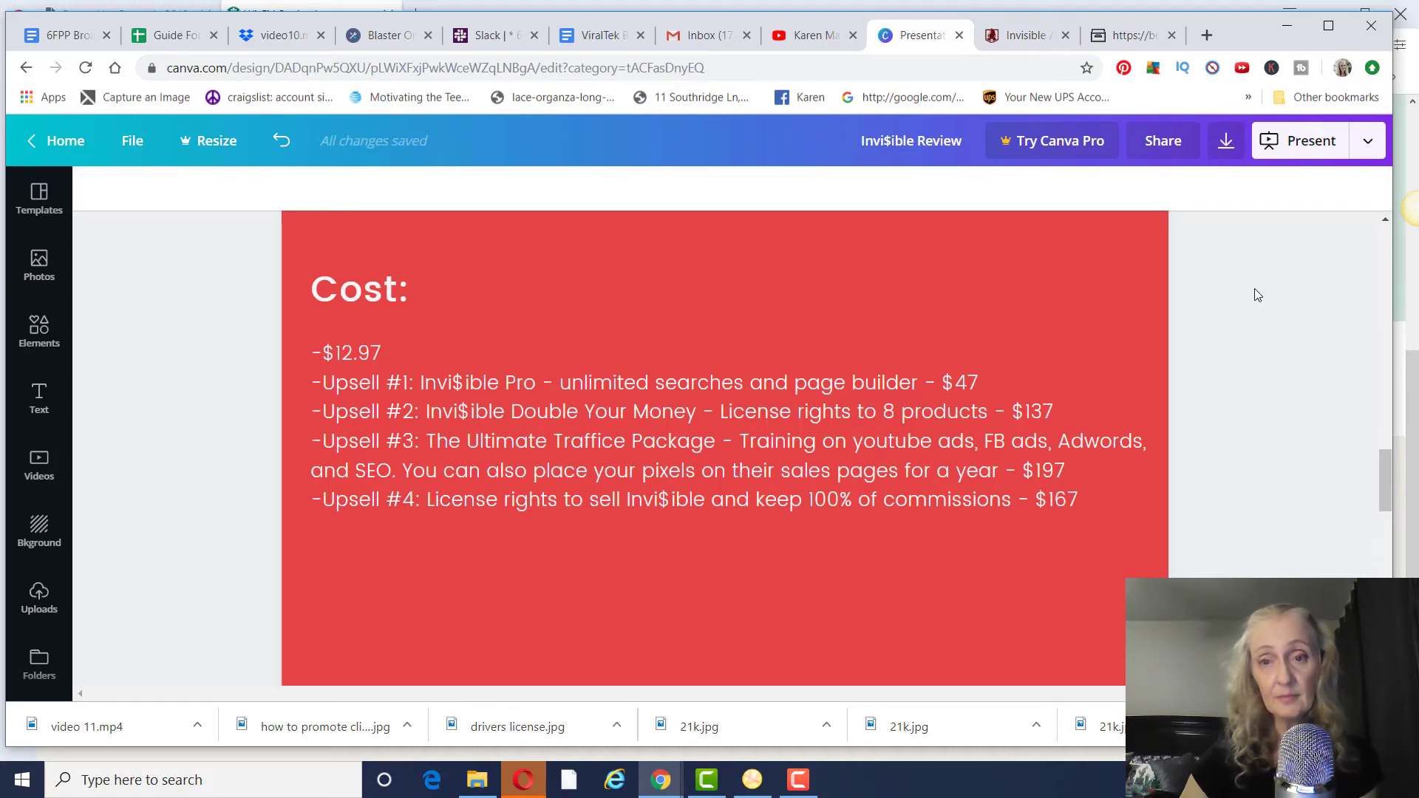
scroll(1252, 293, "down", 1)
scroll(1253, 294, "down", 3)
scroll(1249, 292, "down", 2)
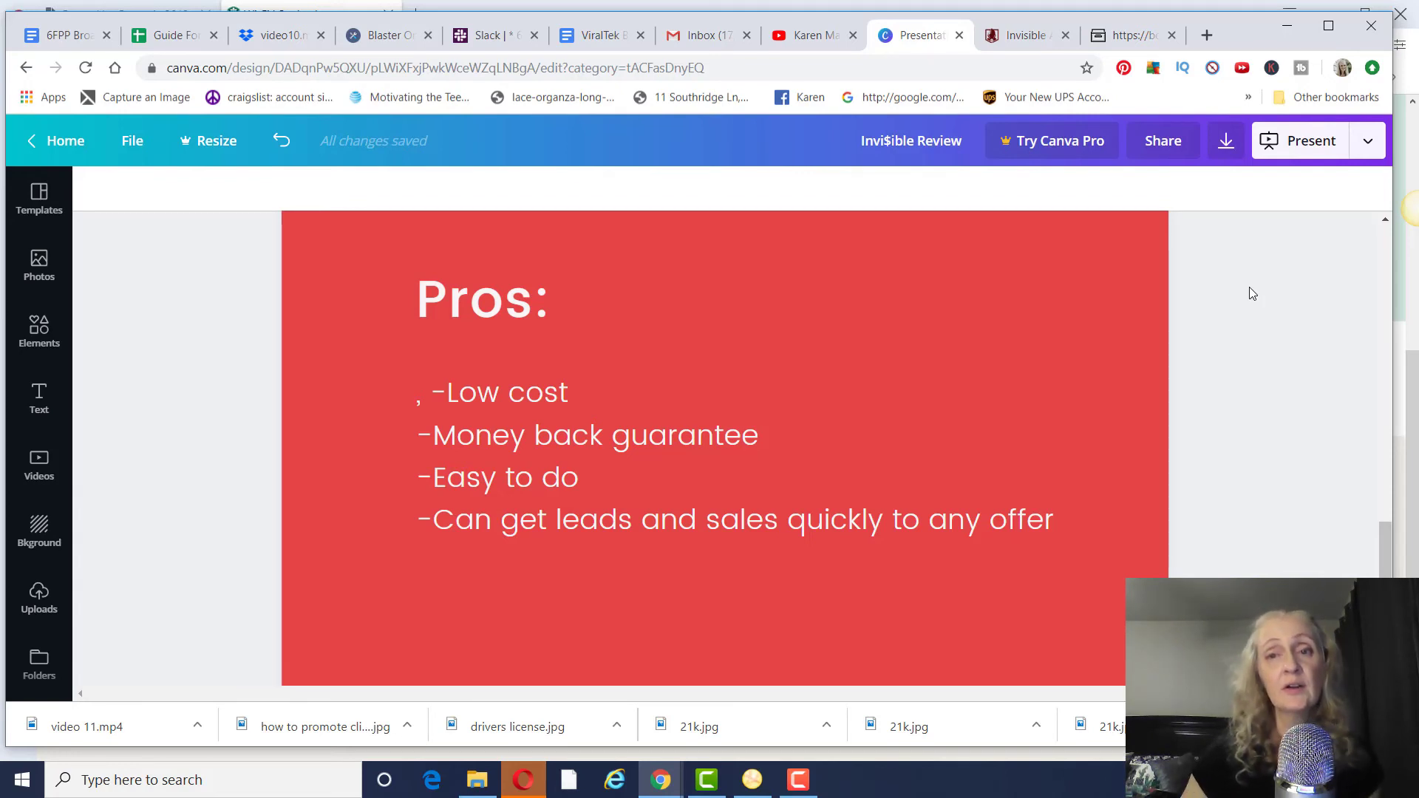
scroll(1206, 329, "down", 1)
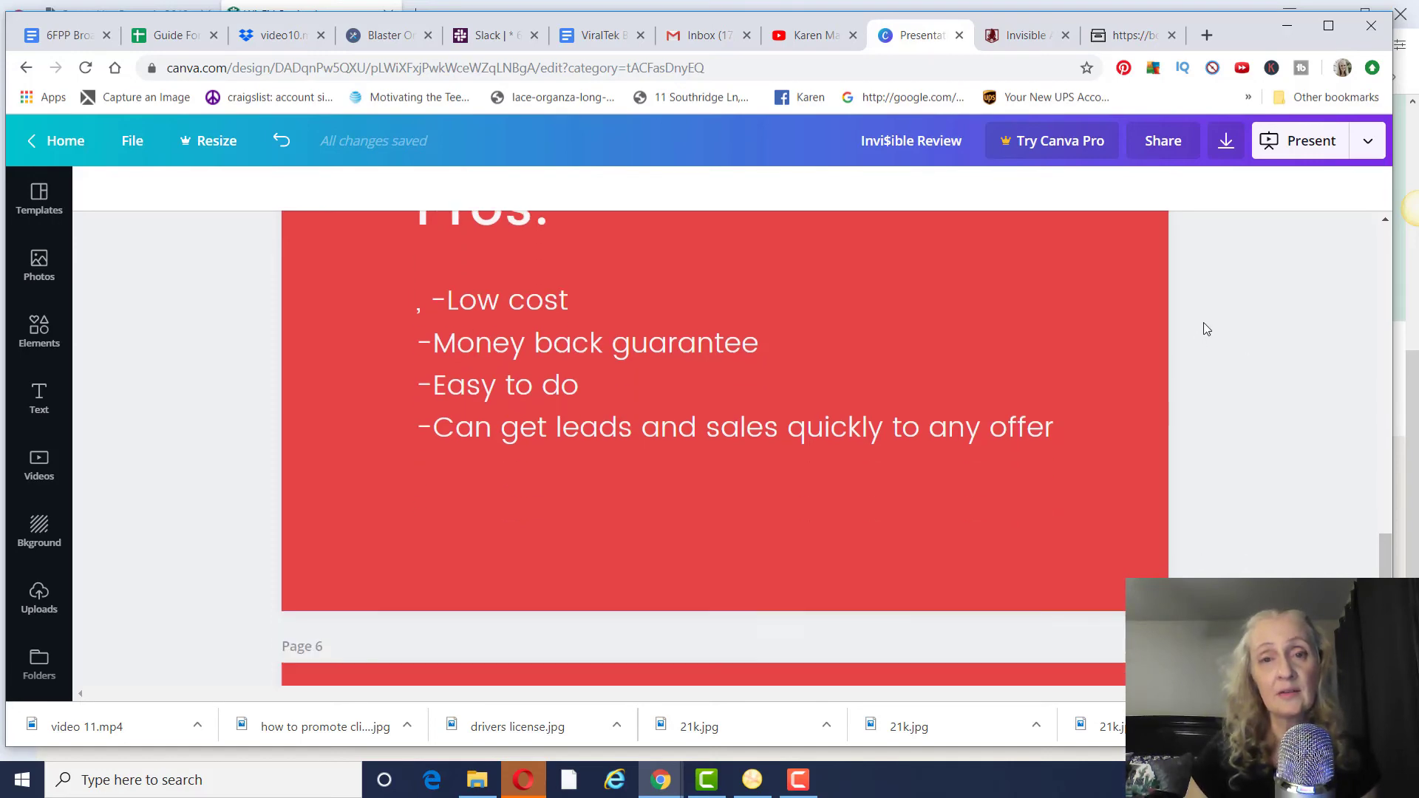
scroll(1203, 327, "down", 2)
scroll(1203, 322, "down", 1)
scroll(1253, 322, "down", 1)
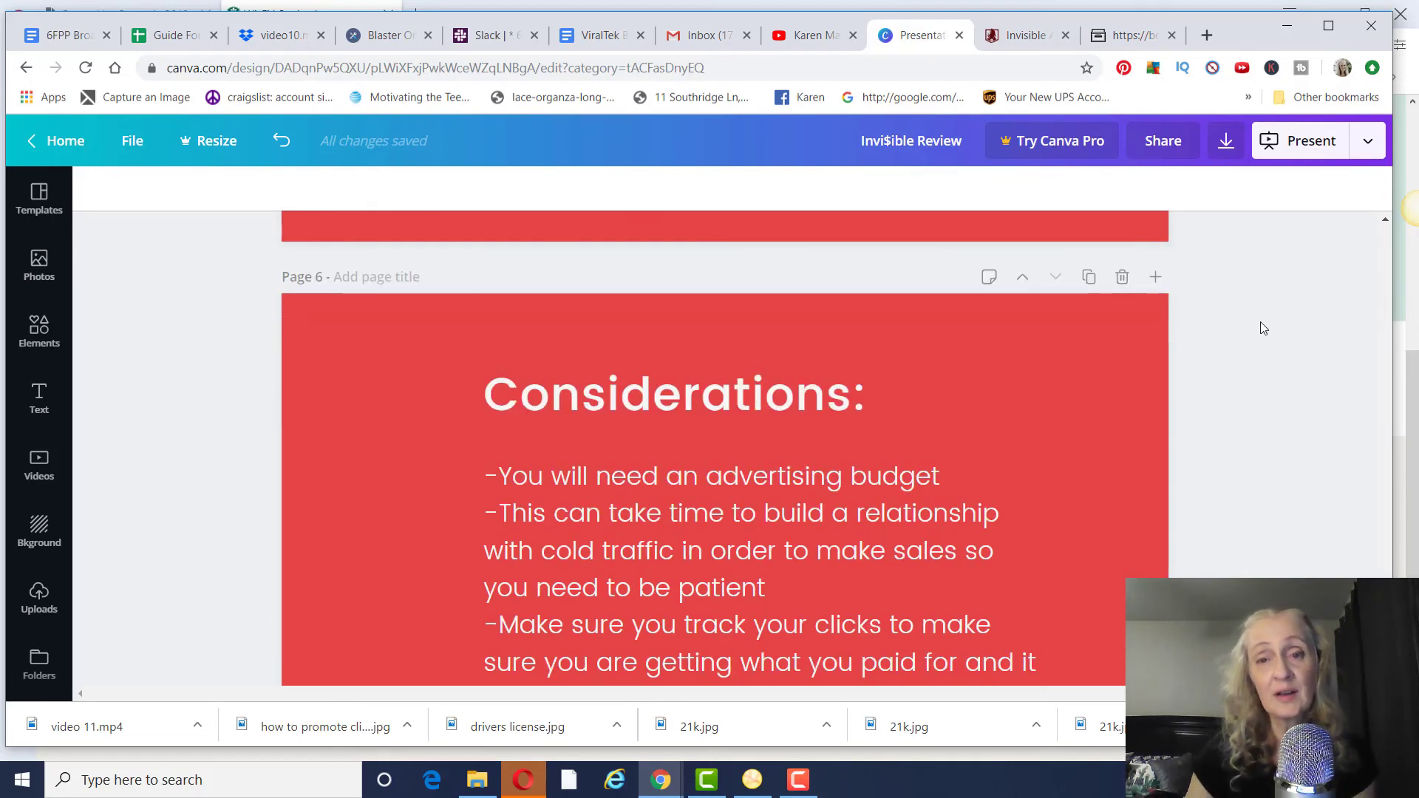
scroll(1260, 323, "down", 1)
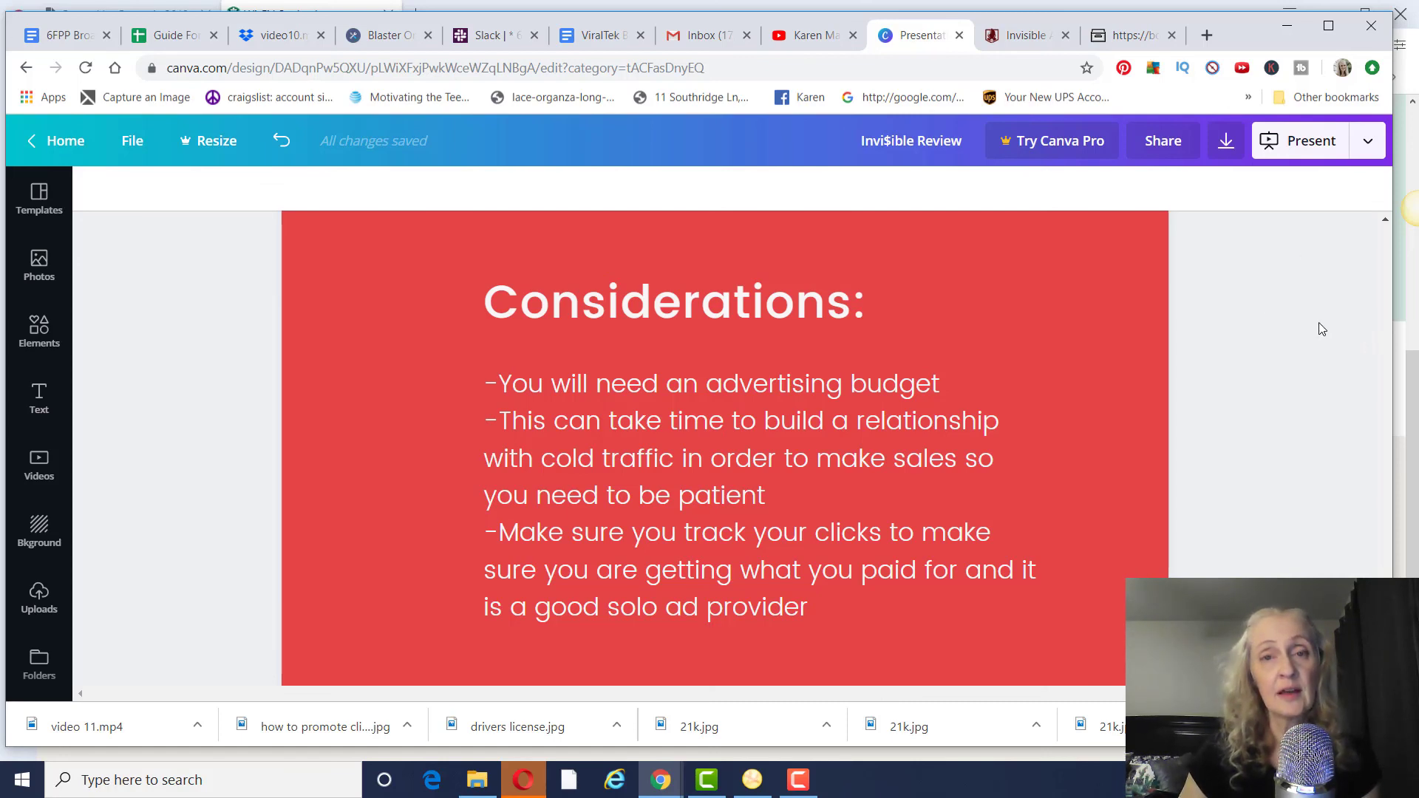
Leave the Canva Considerations slide for the YouTube channel page
left_click(817, 37)
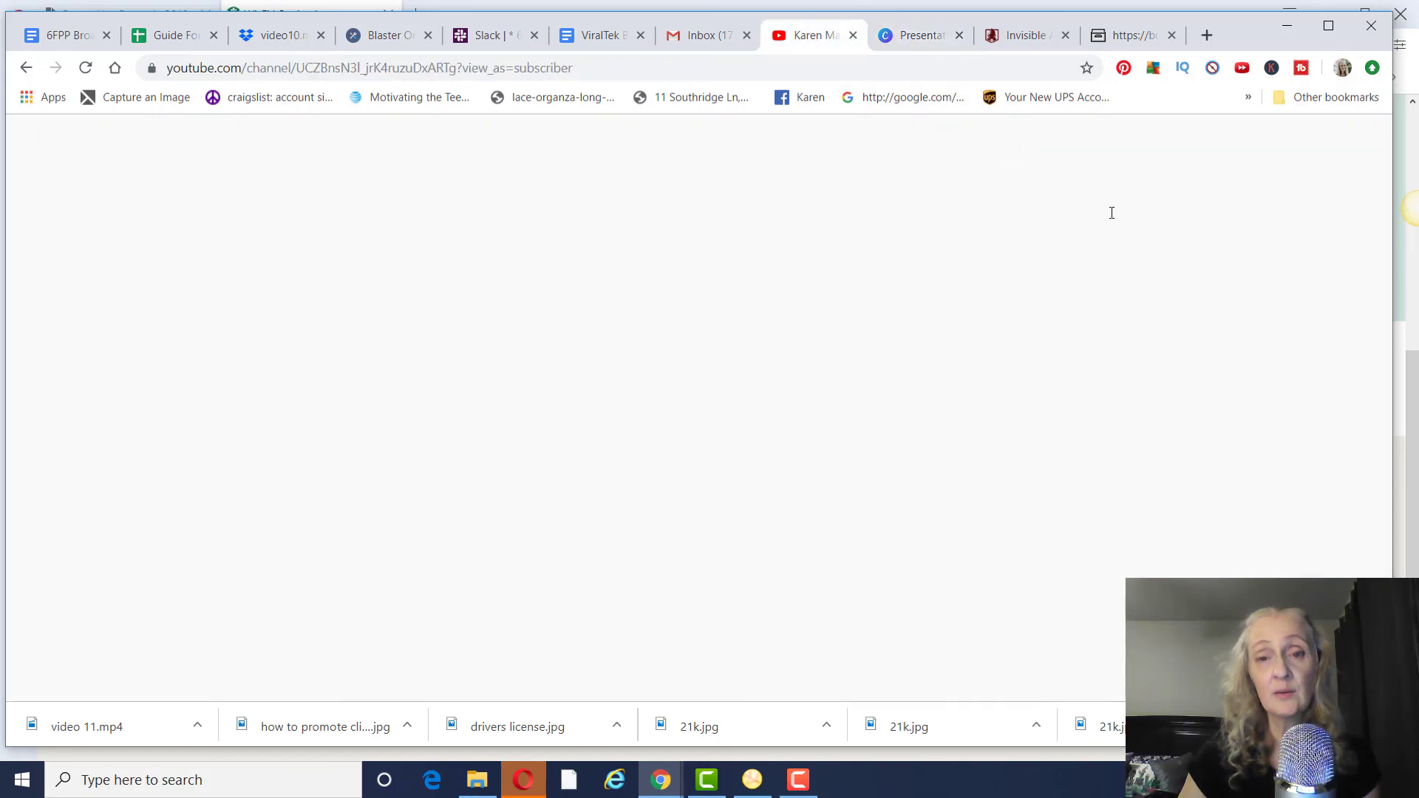